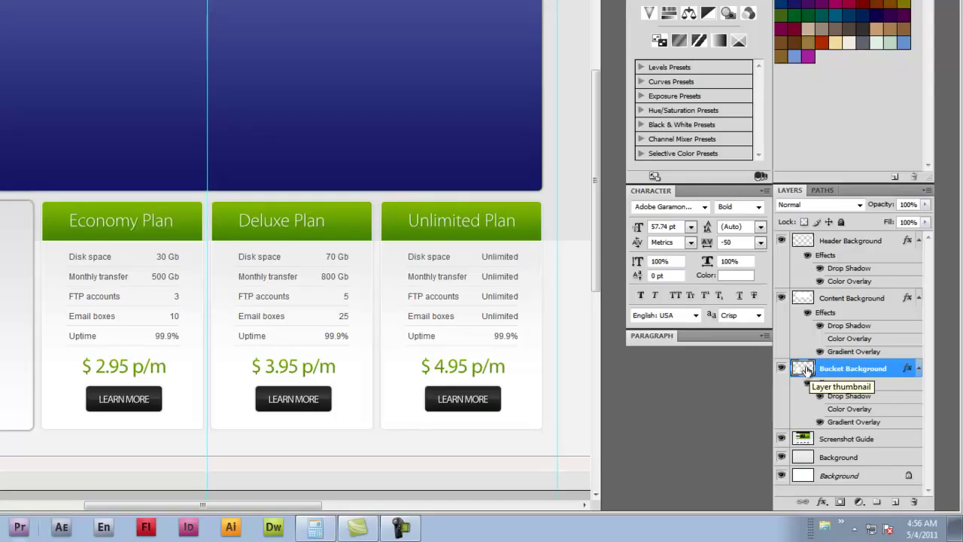
Step: Copy the Bucket Background layer and rename the copy 'Bucket Header Background'
{"action": "left_click_drag", "start_coordinate": [804, 368], "coordinate": [894, 501]}
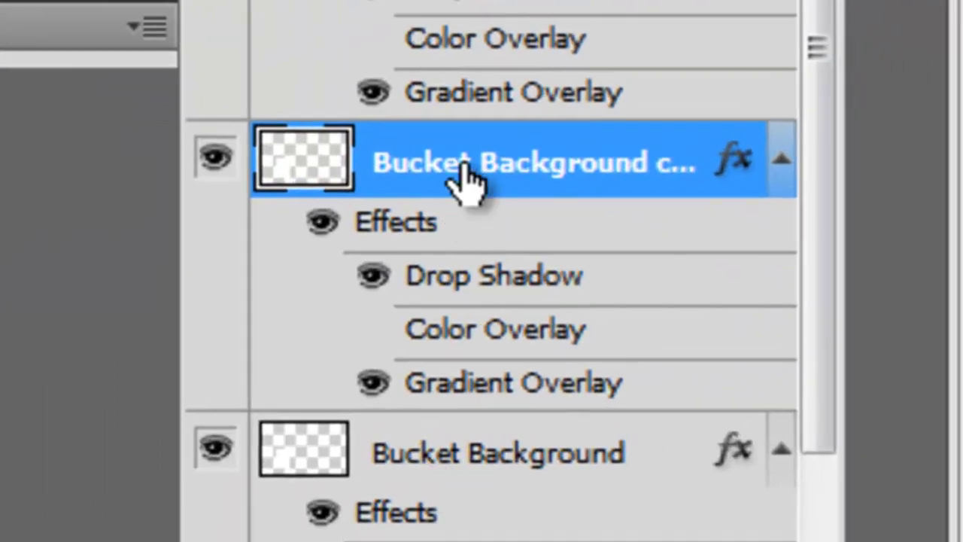
{"action": "double_click", "coordinate": [459, 171]}
{"action": "left_click_drag", "start_coordinate": [469, 168], "coordinate": [703, 164]}
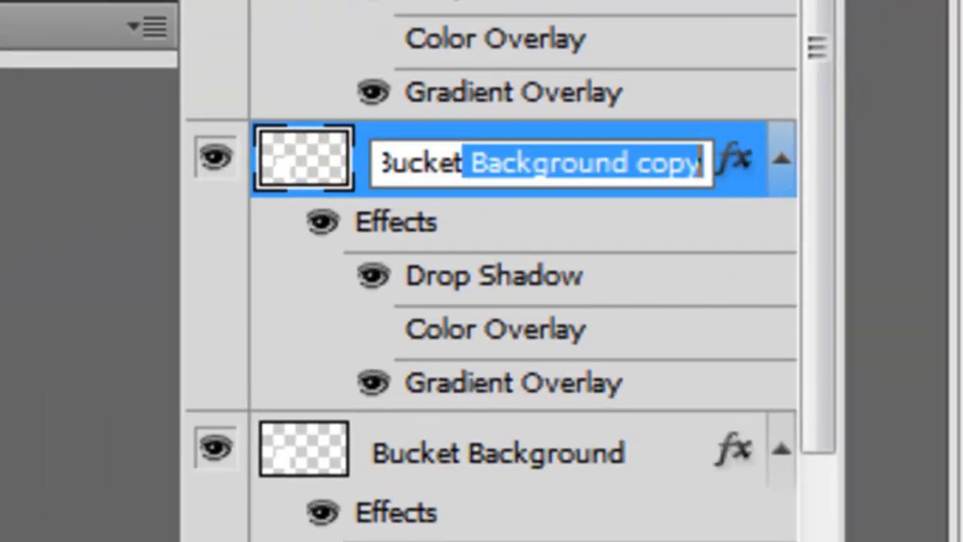
{"action": "key", "text": "BackSpace"}
{"action": "type", "text": "He"}
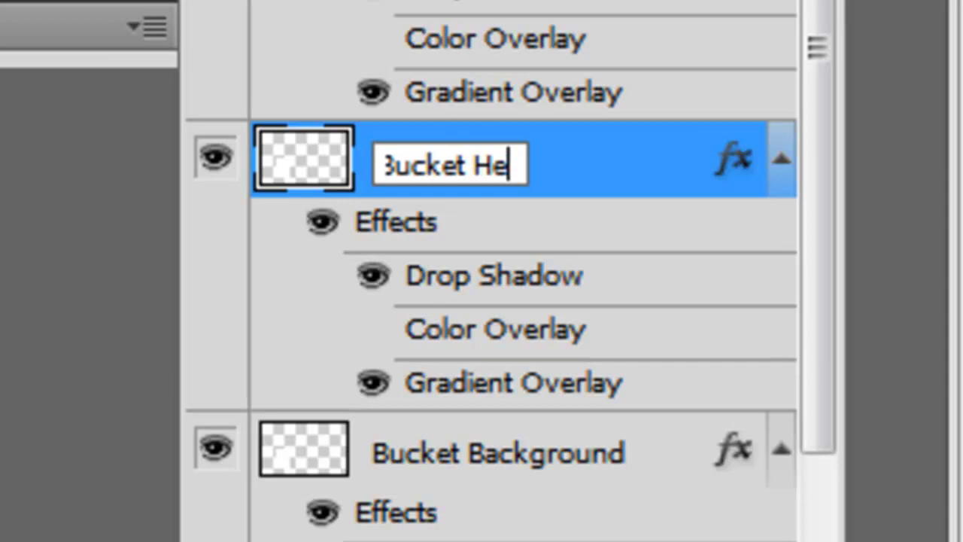
{"action": "type", "text": "ader Background"}
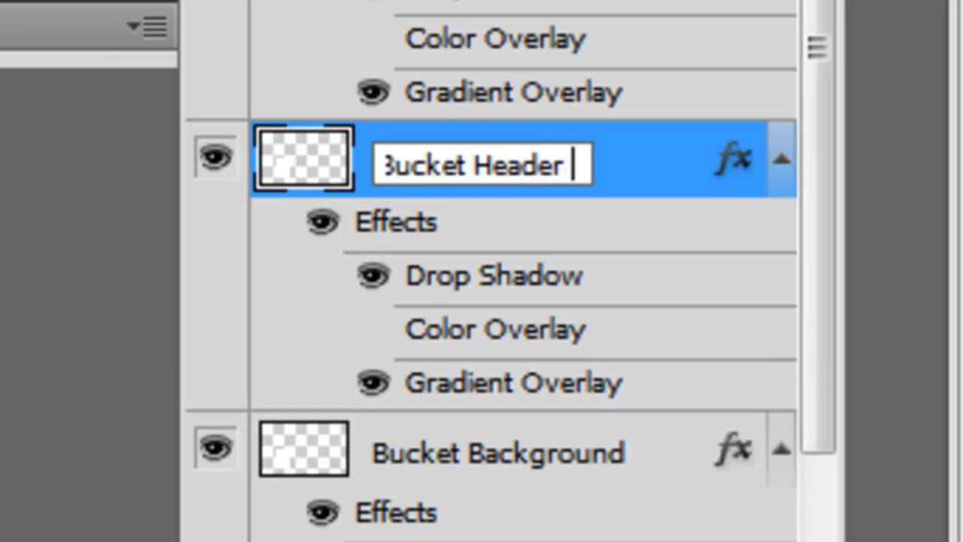
{"action": "key", "text": "Return"}
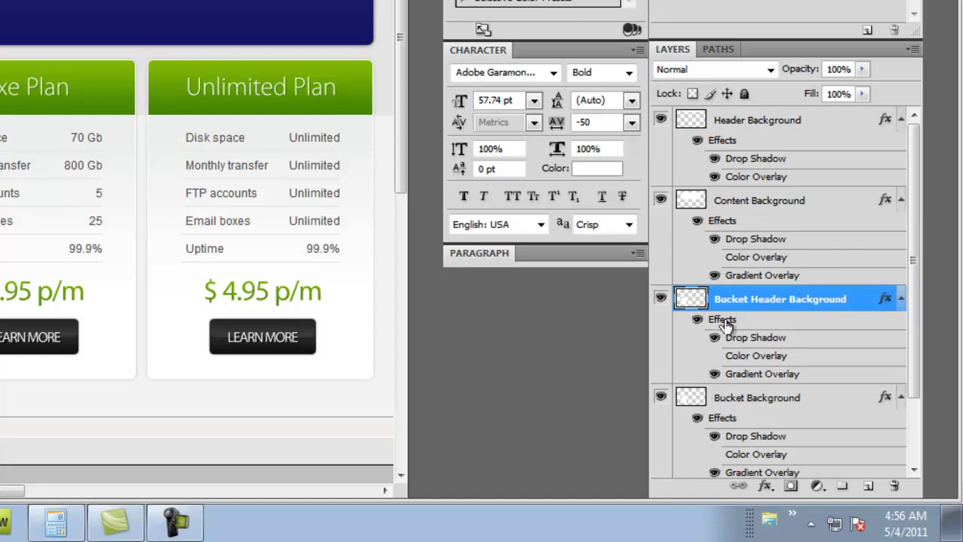
Step: Turn off the header copy's Drop Shadow and marquee-select the card area below the header
{"action": "left_click", "coordinate": [715, 337]}
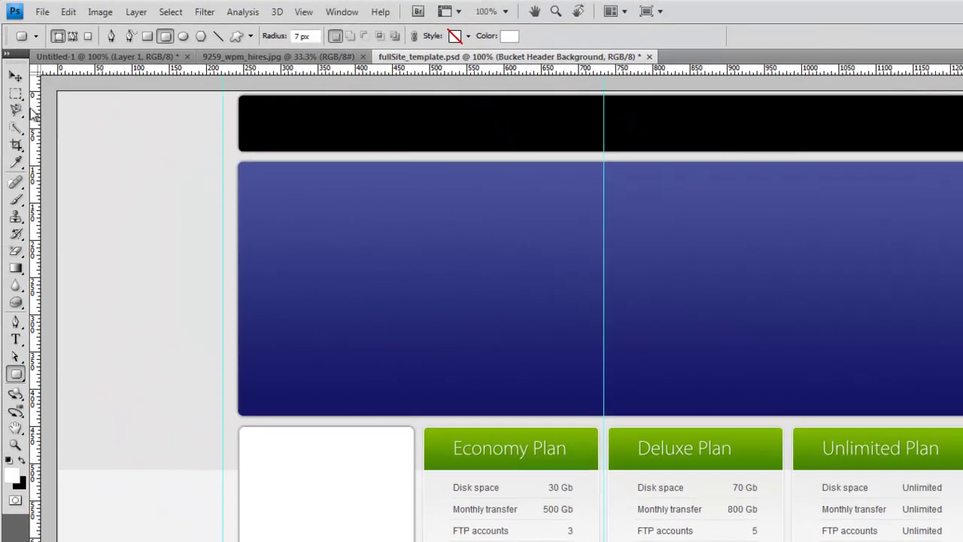
{"action": "left_click", "coordinate": [19, 97]}
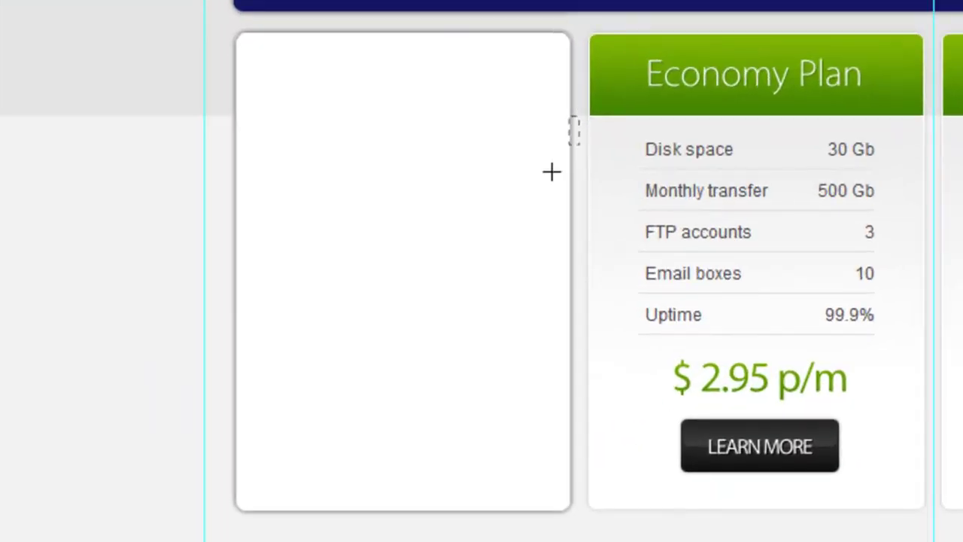
{"action": "left_click_drag", "start_coordinate": [552, 172], "coordinate": [181, 461]}
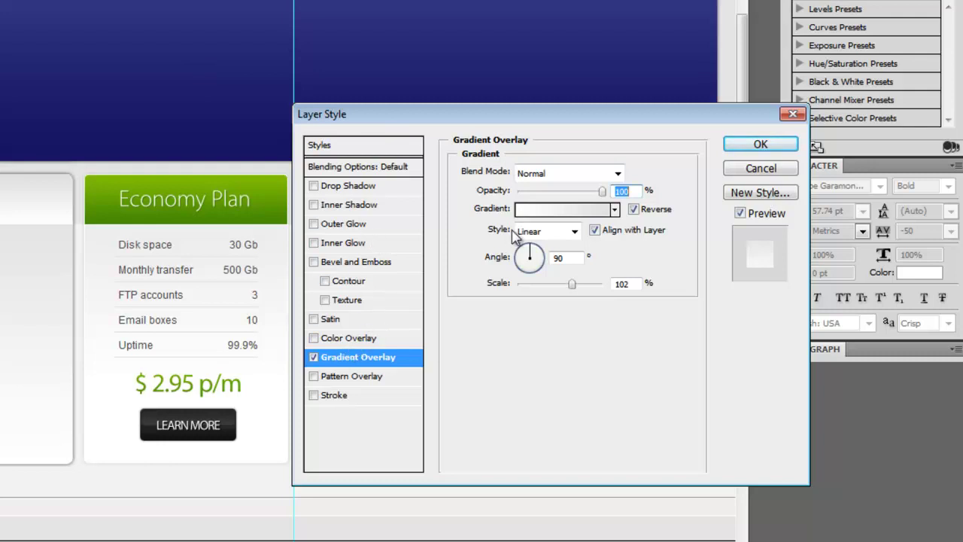
Step: Change the header gradient's left stop to dark navy #24296f
{"action": "left_click", "coordinate": [536, 211]}
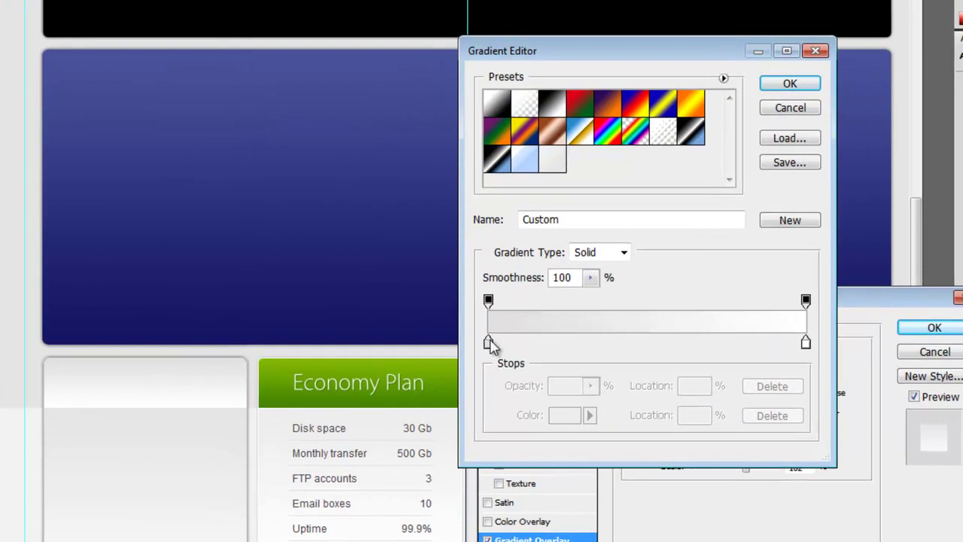
{"action": "double_click", "coordinate": [488, 343]}
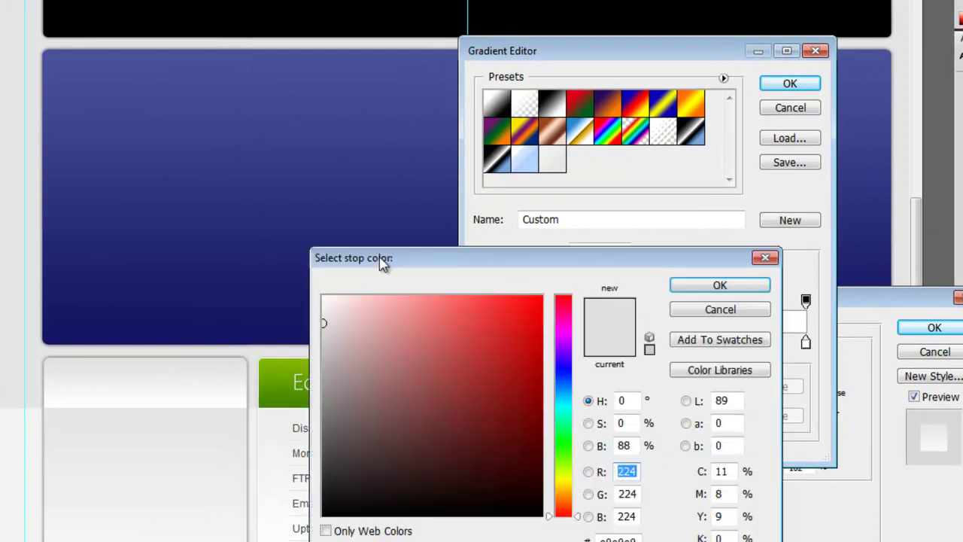
{"action": "left_click_drag", "start_coordinate": [379, 259], "coordinate": [644, 343]}
{"action": "left_click", "coordinate": [809, 447]}
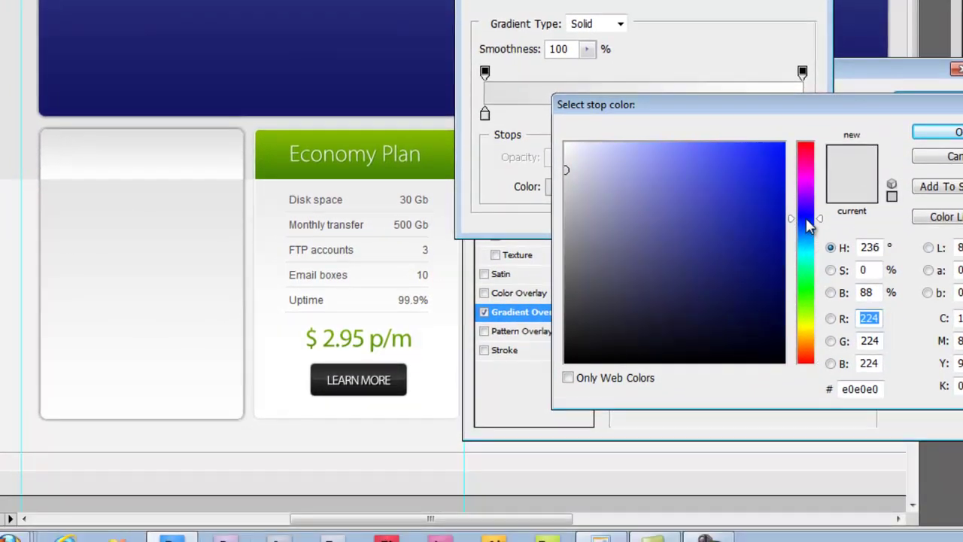
{"action": "left_click", "coordinate": [731, 225]}
{"action": "left_click_drag", "start_coordinate": [732, 226], "coordinate": [714, 267]}
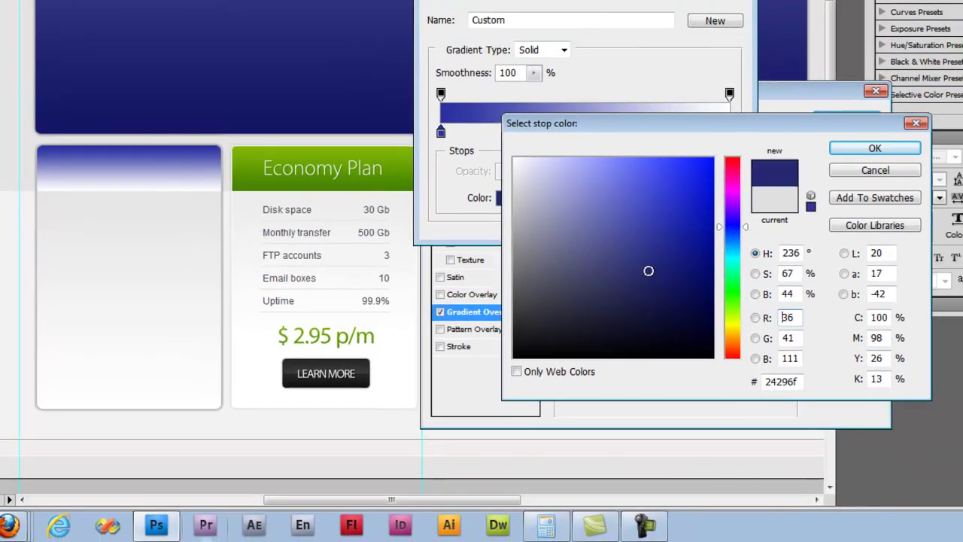
{"action": "left_click", "coordinate": [848, 153]}
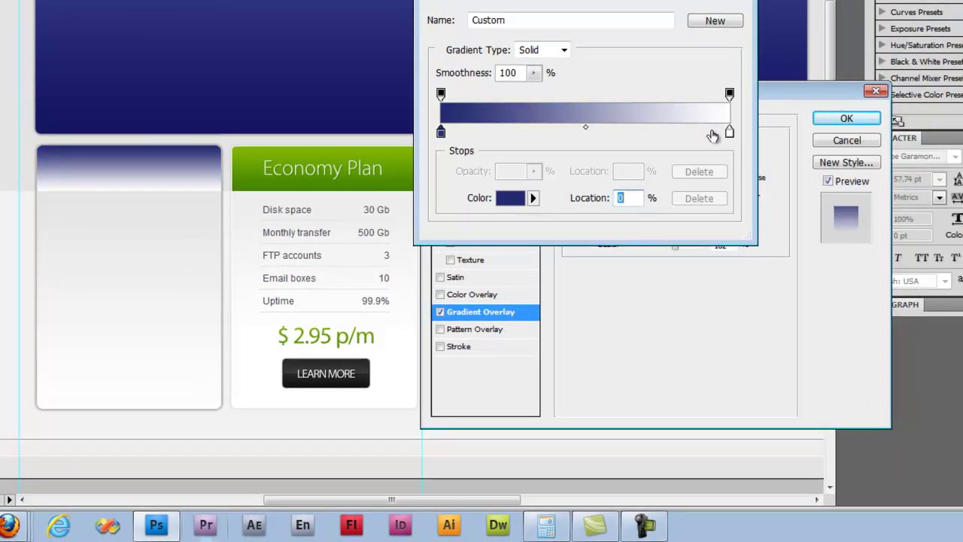
Step: Change the right stop to bright blue #5855d1, accept the gradient, and reverse it
{"action": "double_click", "coordinate": [729, 133]}
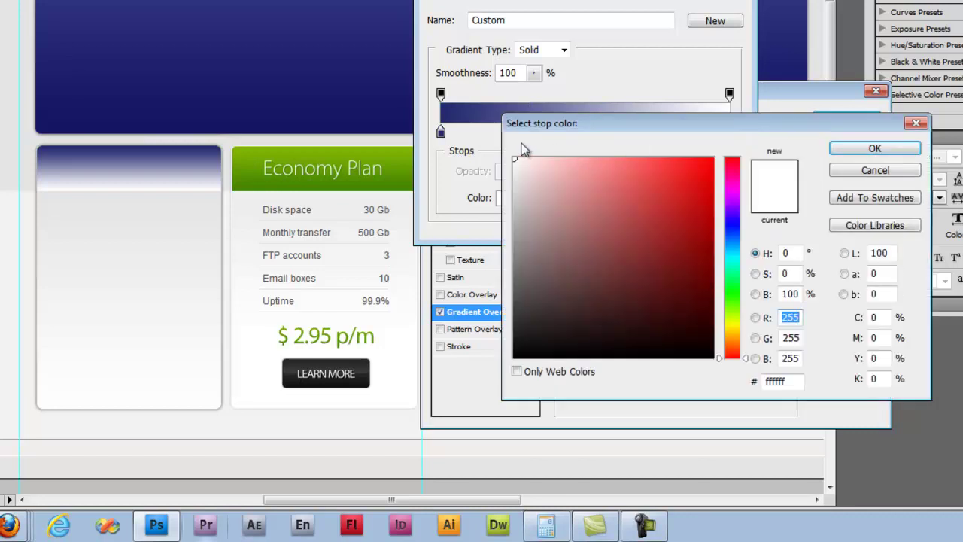
{"action": "left_click", "coordinate": [735, 224]}
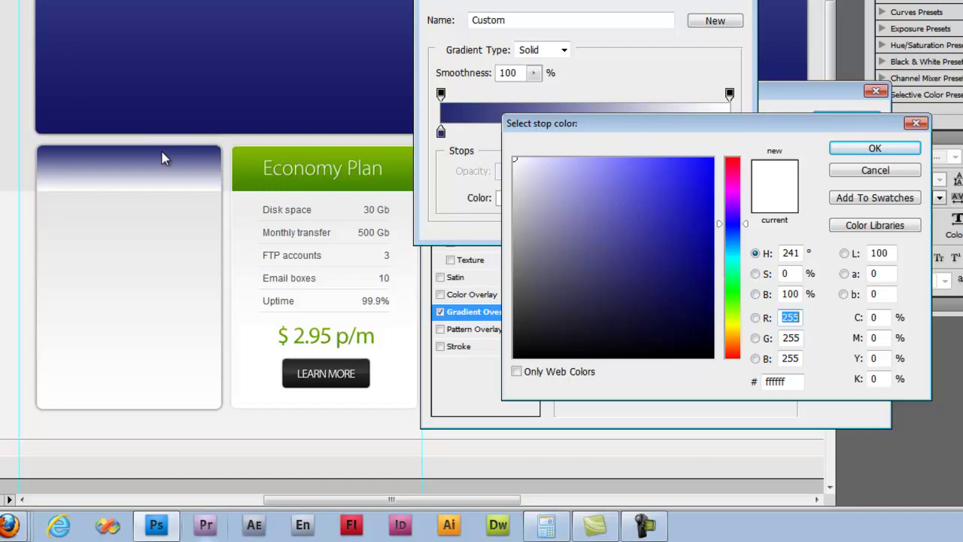
{"action": "left_click", "coordinate": [564, 225]}
{"action": "left_click_drag", "start_coordinate": [563, 225], "coordinate": [632, 188]}
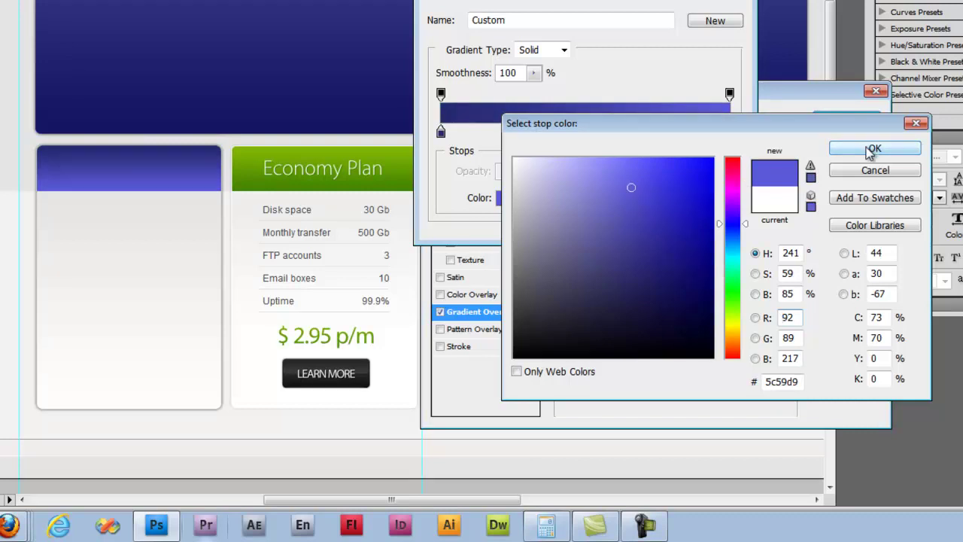
{"action": "left_click", "coordinate": [632, 194]}
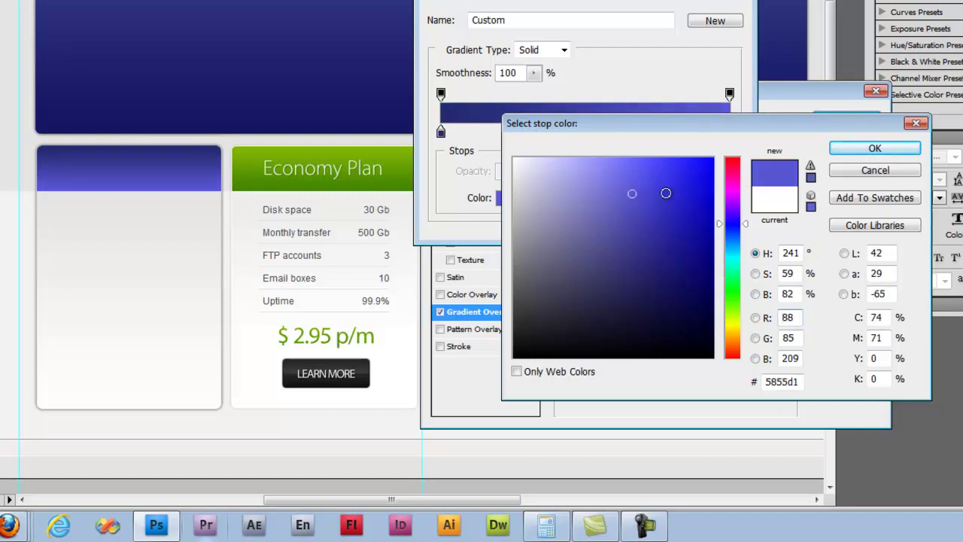
{"action": "left_click", "coordinate": [865, 154]}
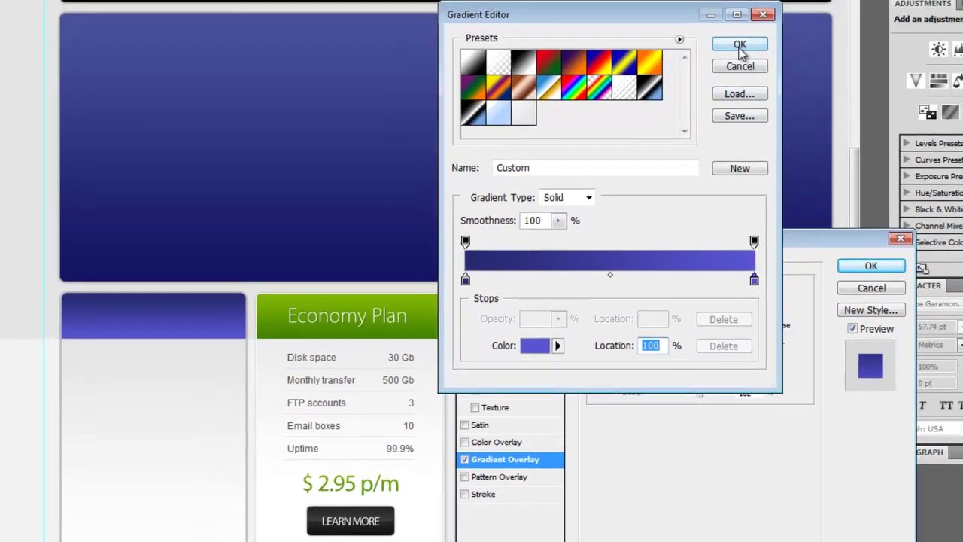
{"action": "left_click", "coordinate": [740, 46]}
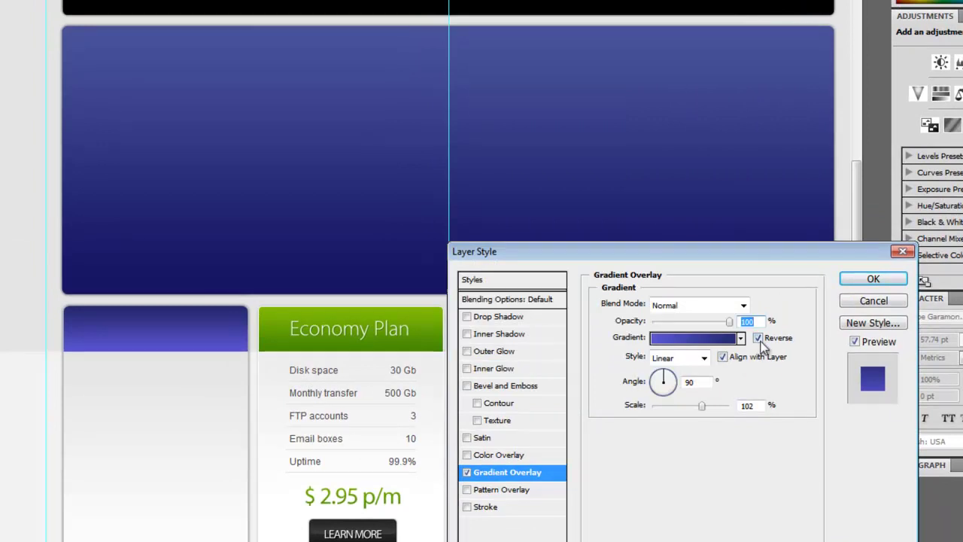
{"action": "left_click", "coordinate": [757, 339]}
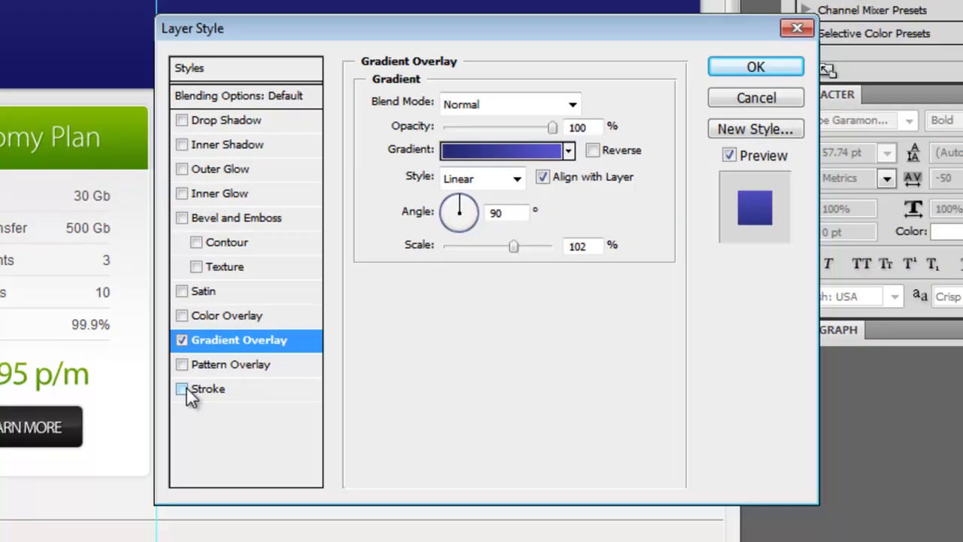
Step: Add a 1 px white Stroke with Inside position to Bucket Header Background
{"action": "left_click", "coordinate": [365, 500]}
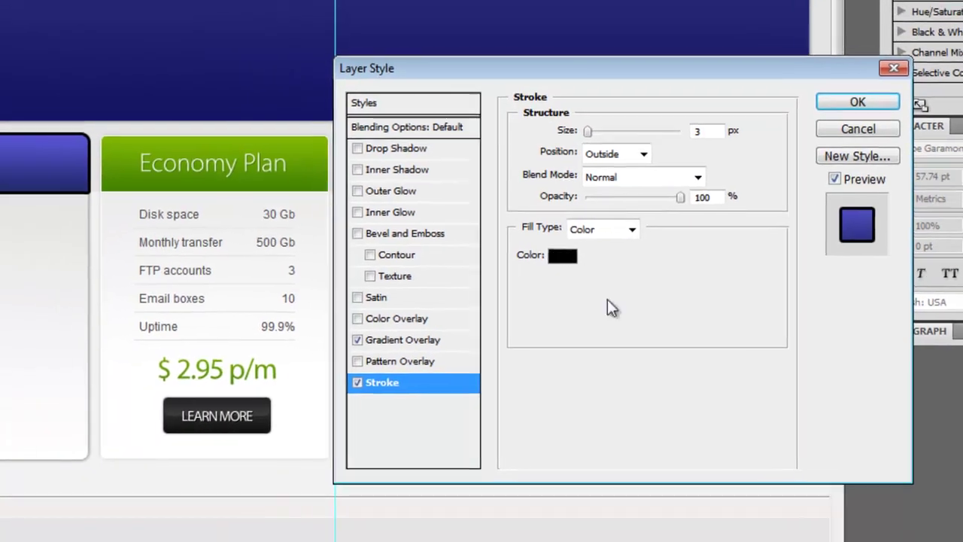
{"action": "left_click_drag", "start_coordinate": [593, 132], "coordinate": [555, 131]}
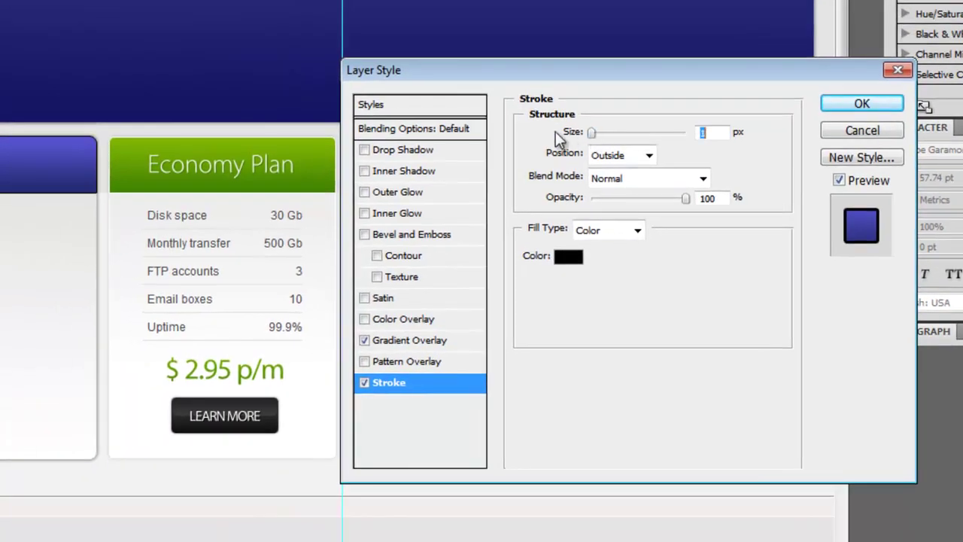
{"action": "left_click", "coordinate": [568, 255]}
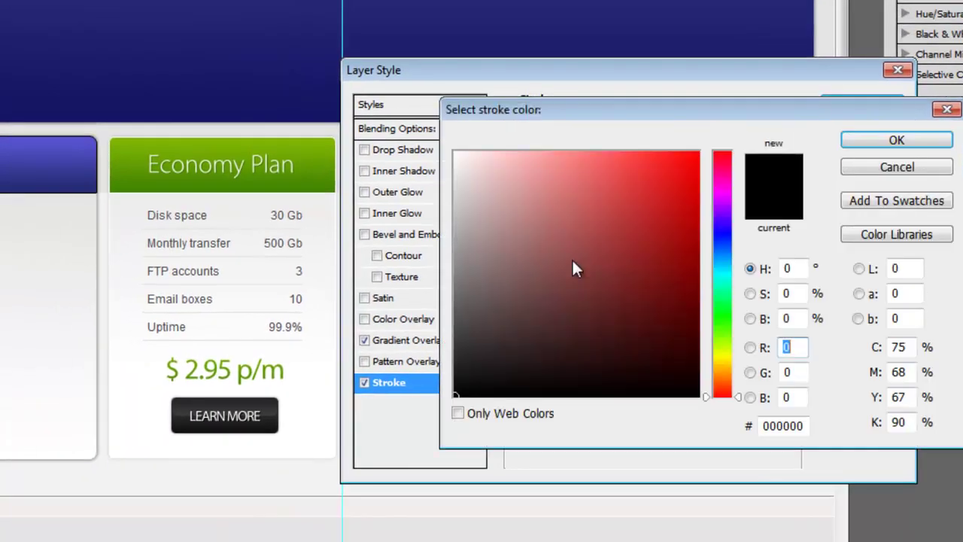
{"action": "left_click", "coordinate": [480, 174]}
{"action": "left_click_drag", "start_coordinate": [480, 174], "coordinate": [430, 128]}
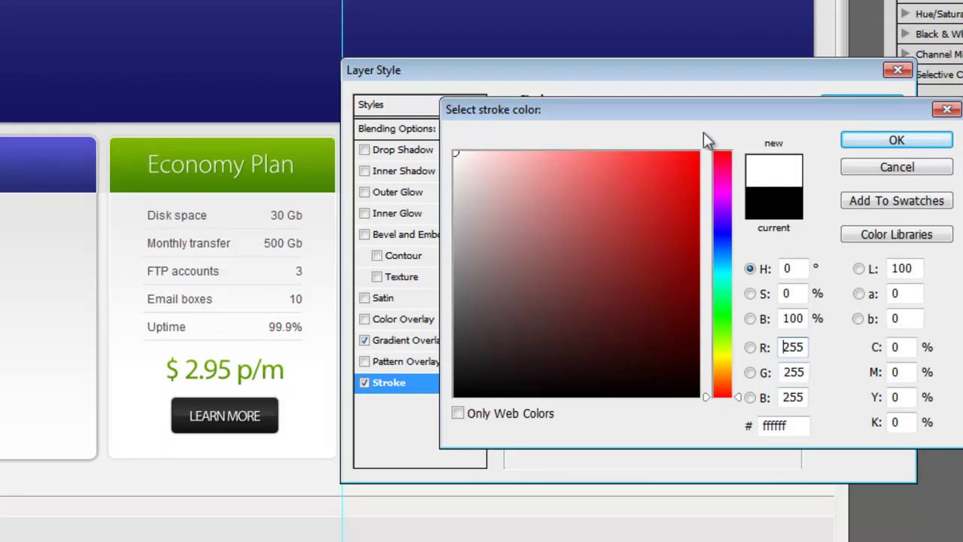
{"action": "left_click", "coordinate": [856, 143]}
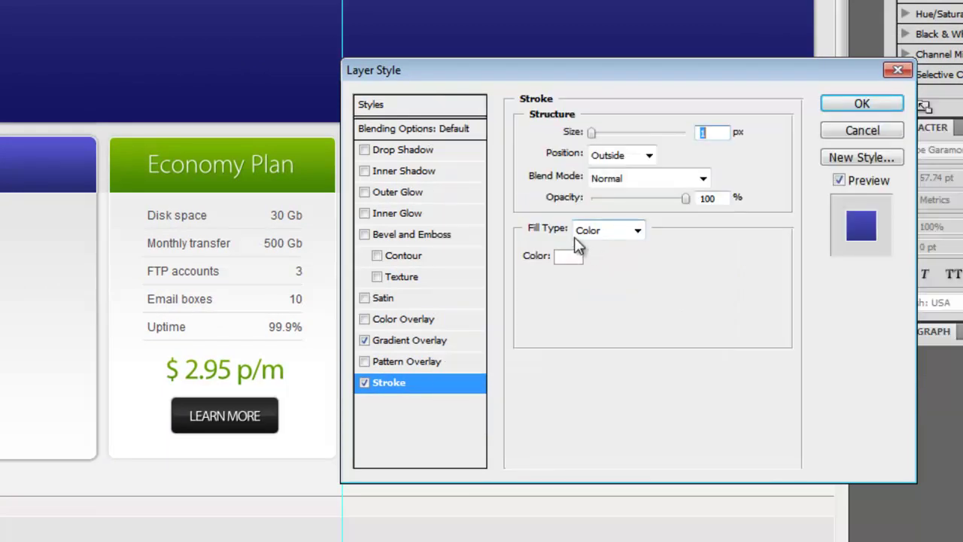
{"action": "left_click", "coordinate": [641, 154]}
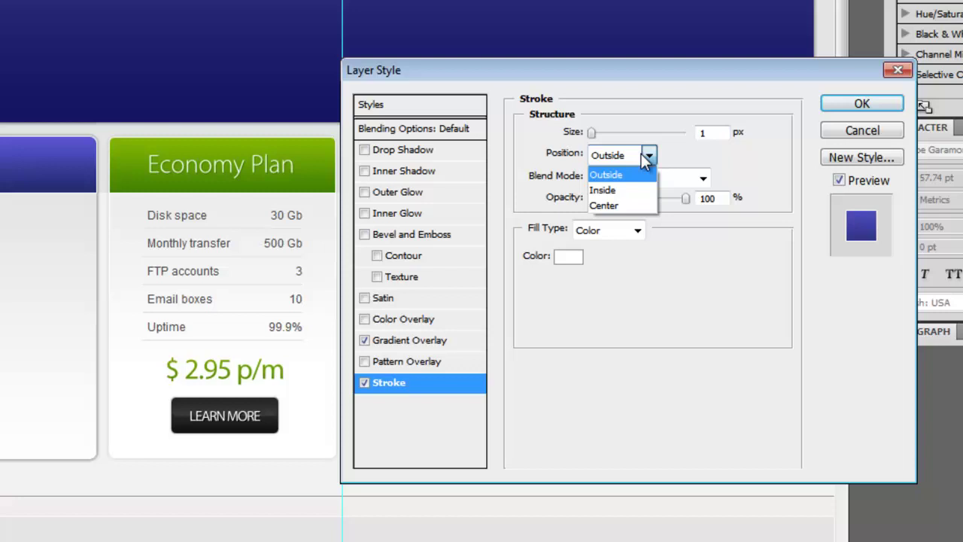
{"action": "left_click", "coordinate": [638, 185]}
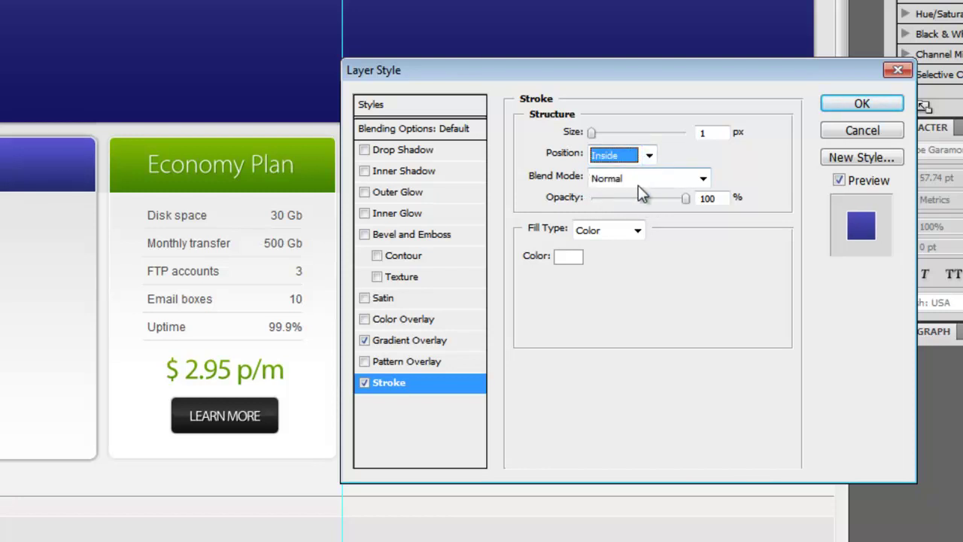
{"action": "left_click", "coordinate": [649, 155]}
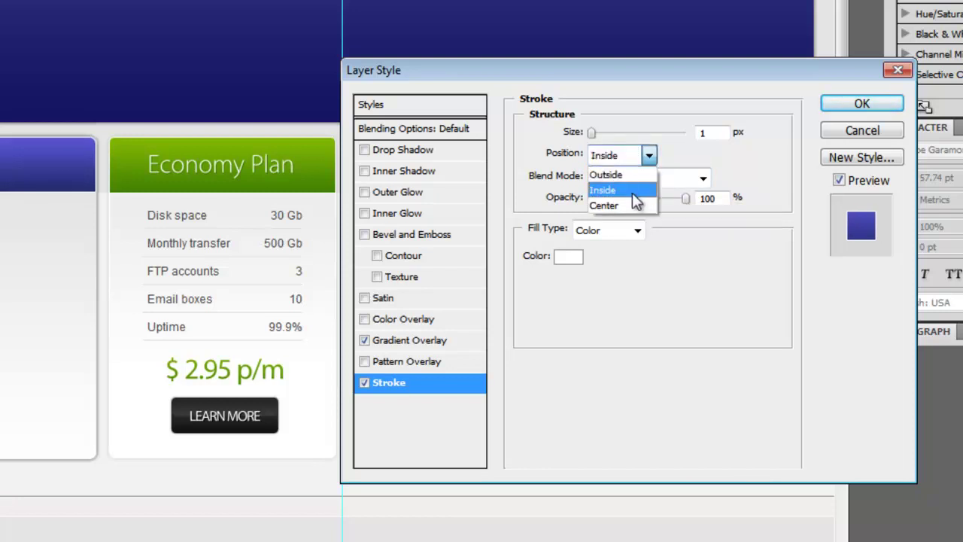
{"action": "left_click", "coordinate": [634, 192]}
{"action": "left_click", "coordinate": [827, 109]}
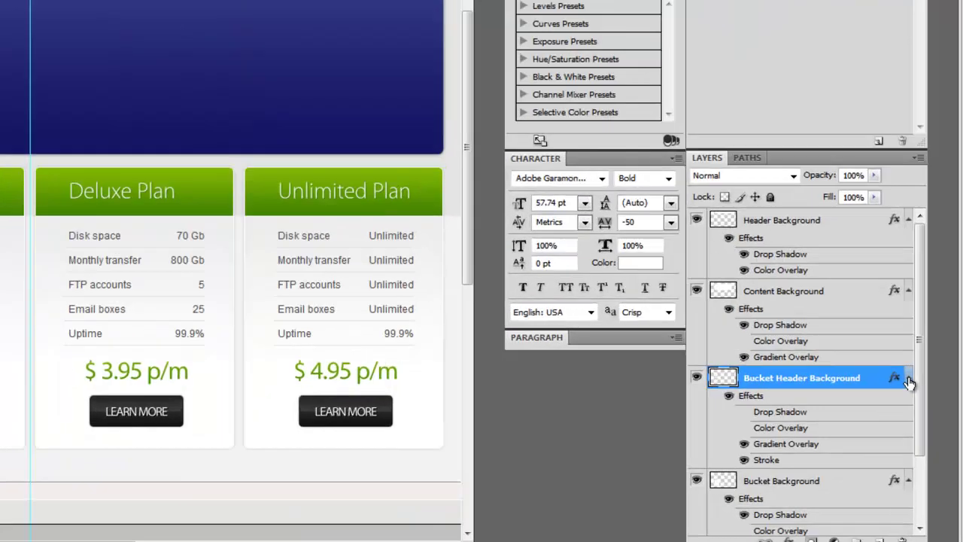
Step: Collapse the four layers' effects lists and hide the Screenshot Guide layer
{"action": "left_click", "coordinate": [921, 375]}
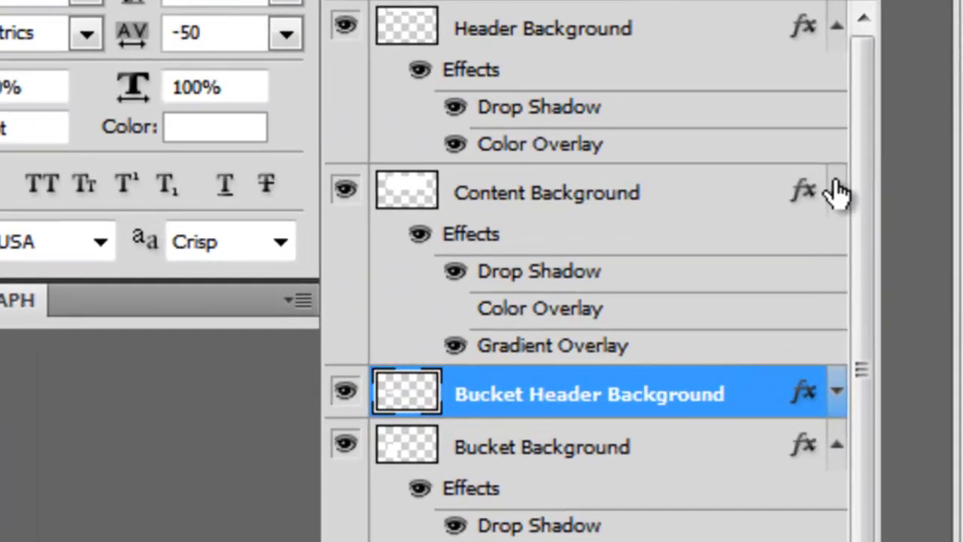
{"action": "left_click", "coordinate": [920, 307]}
{"action": "left_click", "coordinate": [836, 27]}
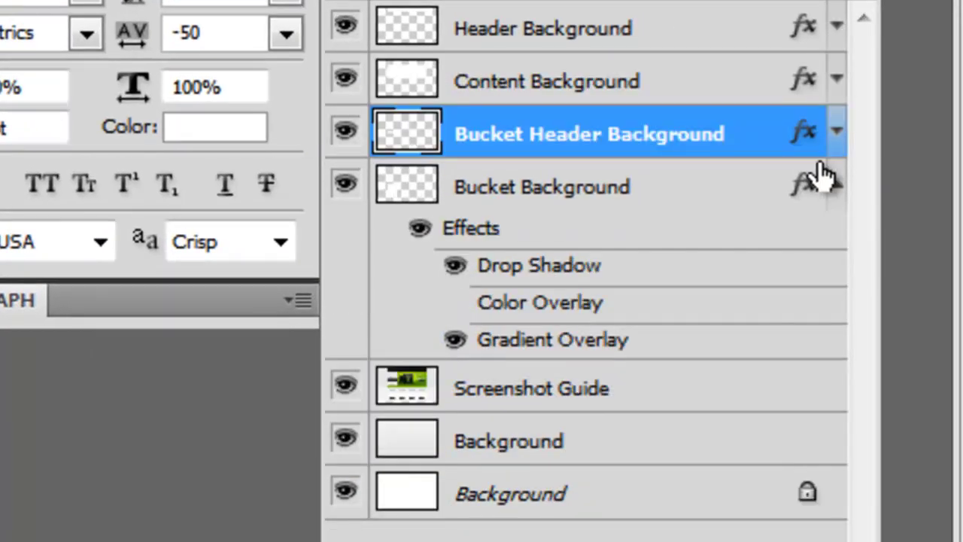
{"action": "left_click", "coordinate": [836, 186]}
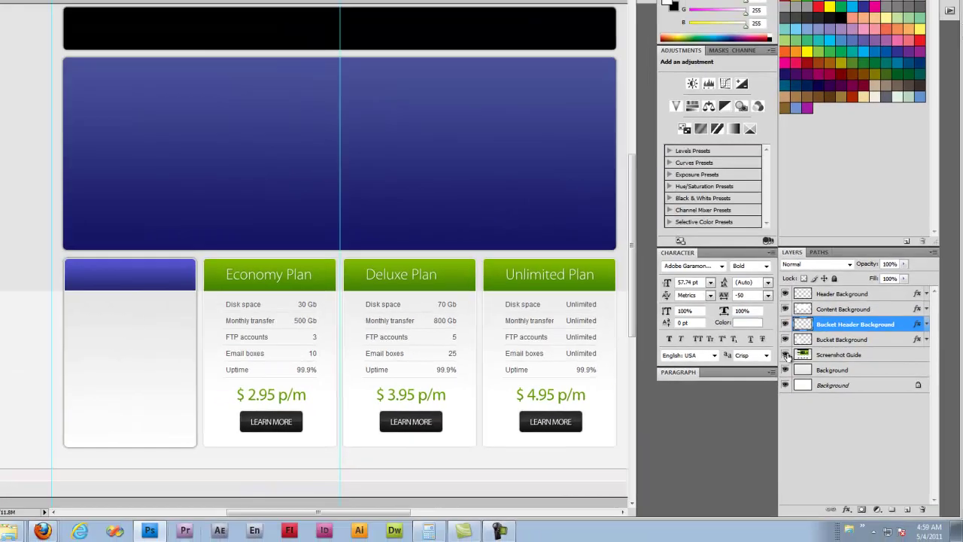
{"action": "left_click", "coordinate": [786, 355]}
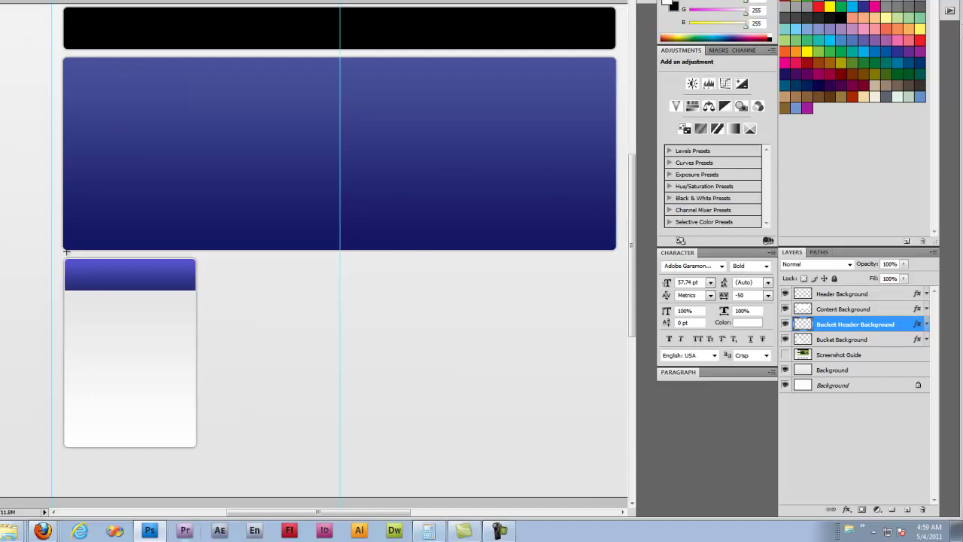
Step: Show Screenshot Guide again and draw a white rounded rectangle over the Economy Plan's LEARN MORE button
{"action": "left_click", "coordinate": [784, 354]}
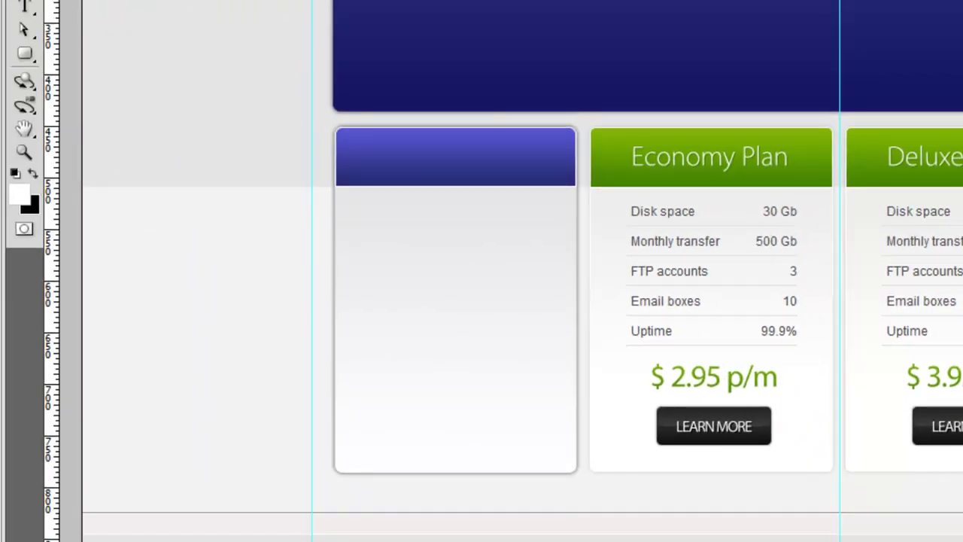
{"action": "left_click", "coordinate": [24, 53]}
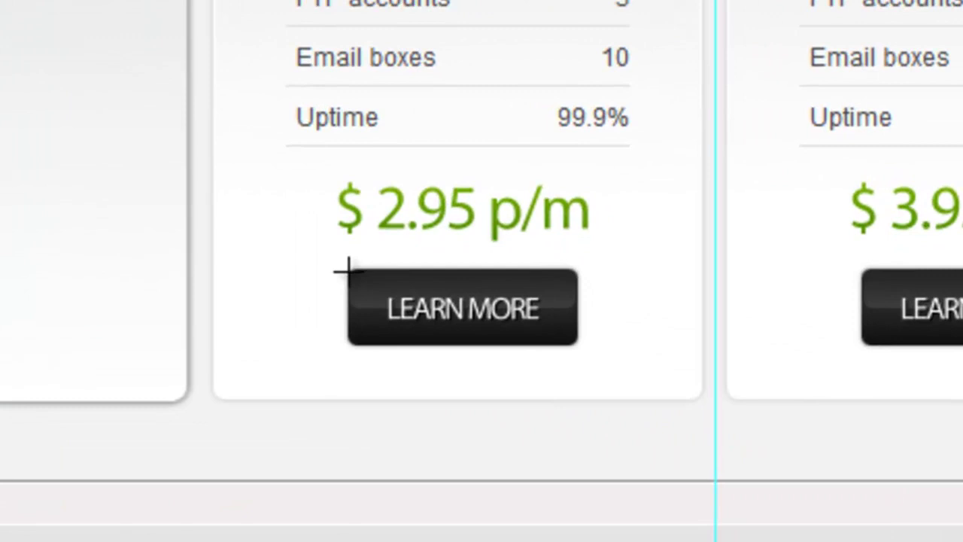
{"action": "left_click_drag", "start_coordinate": [348, 267], "coordinate": [579, 347]}
{"action": "key", "text": "Delete"}
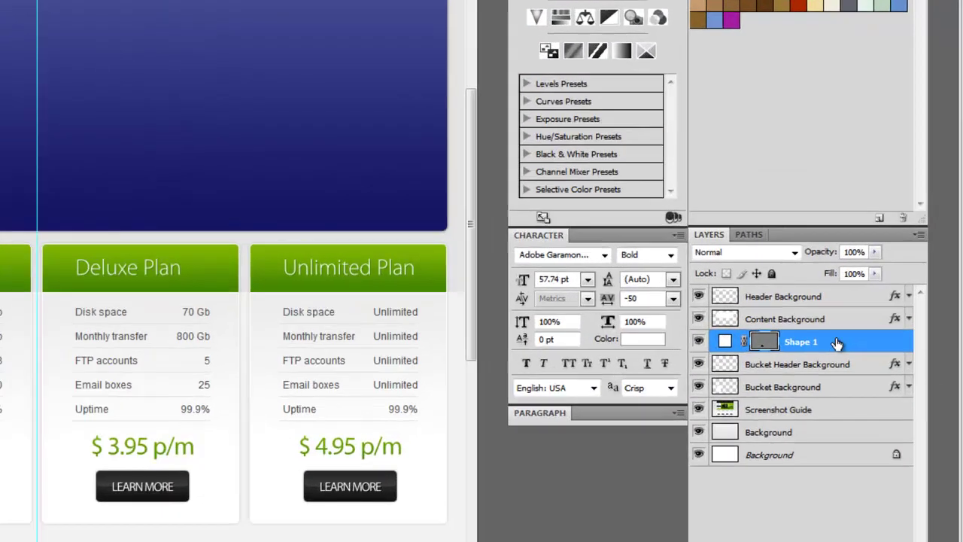
Step: Rasterize the Shape 1 layer and rename it 'Button Background'
{"action": "right_click", "coordinate": [863, 287]}
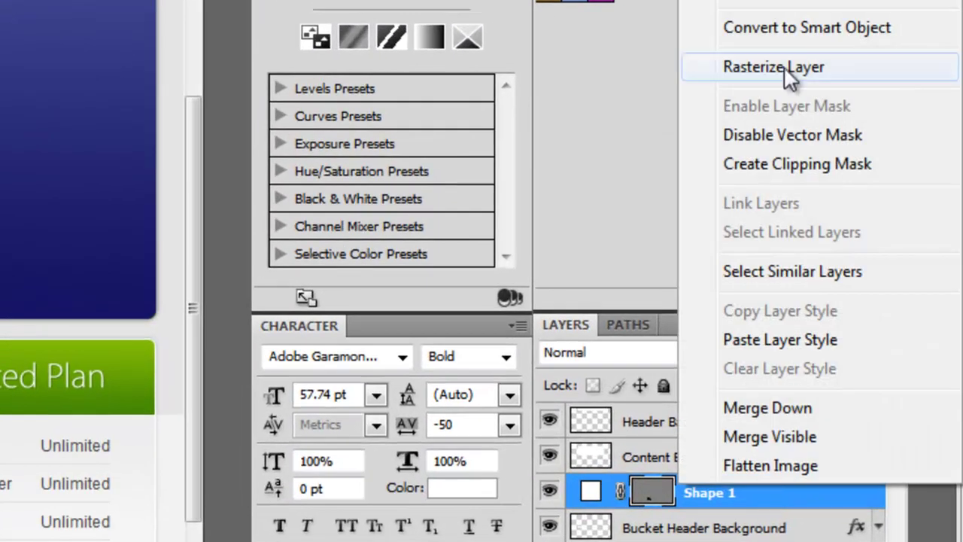
{"action": "left_click", "coordinate": [846, 66]}
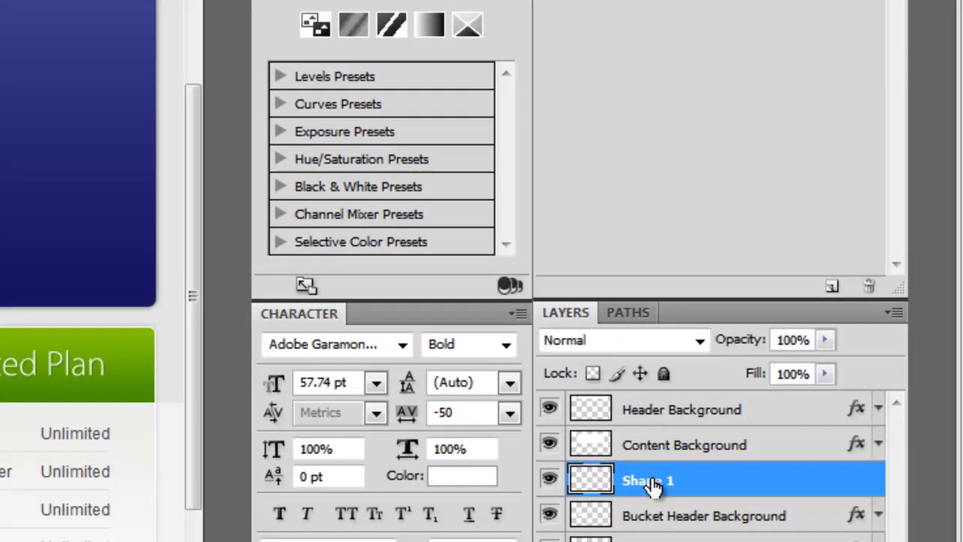
{"action": "double_click", "coordinate": [649, 494]}
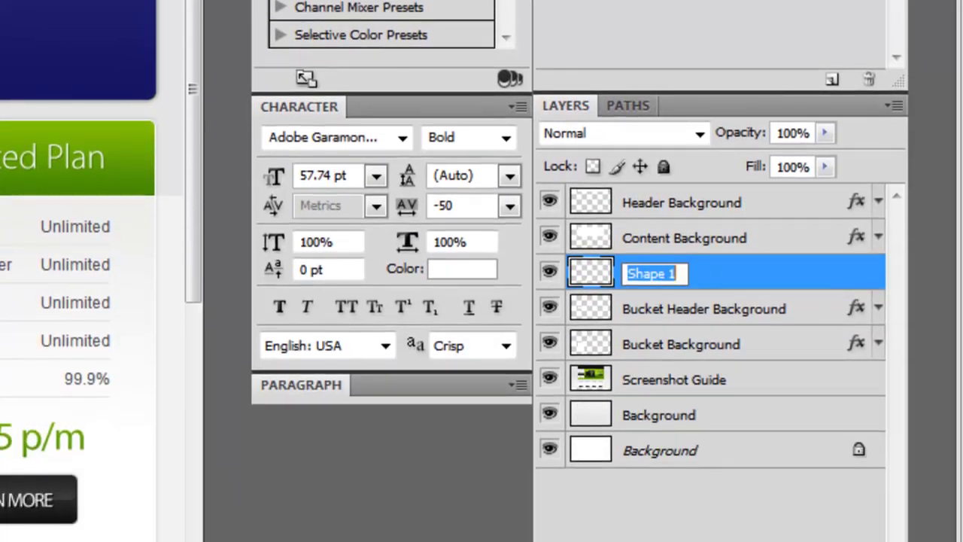
{"action": "type", "text": "B"}
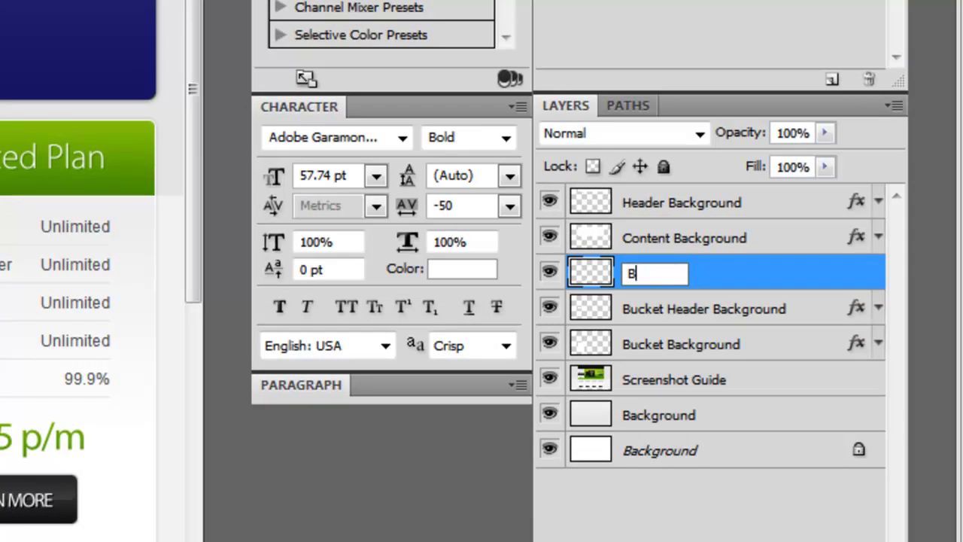
{"action": "type", "text": "utton background"}
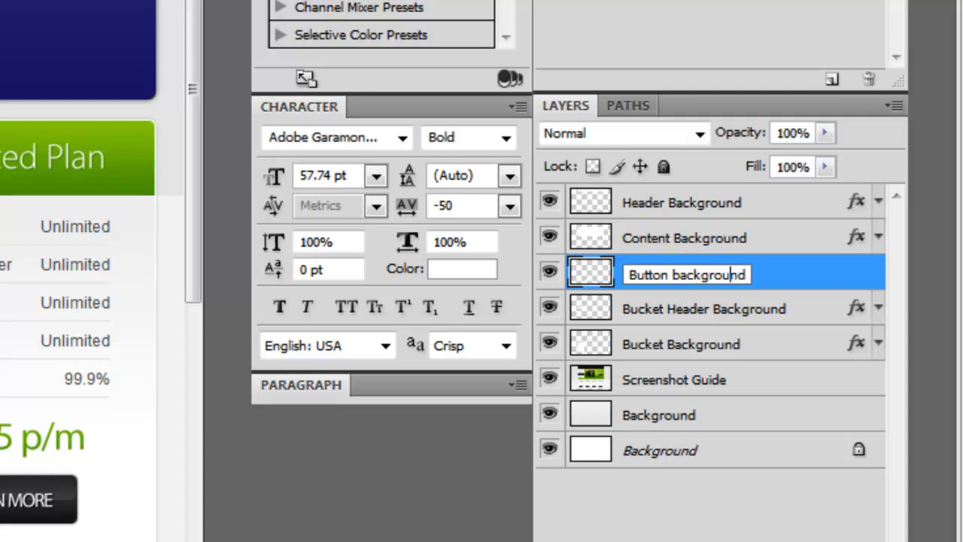
{"action": "key", "text": "BackSpace"}
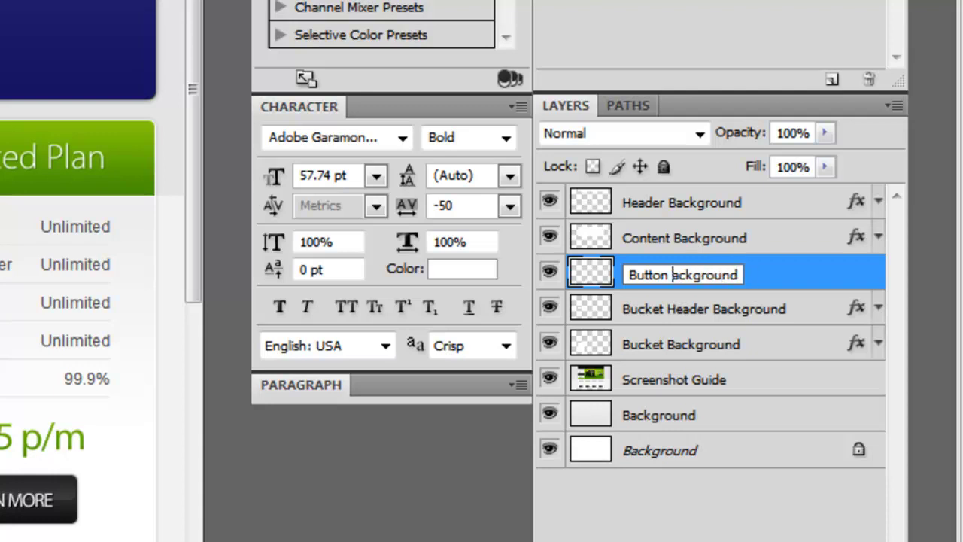
{"action": "type", "text": "B"}
{"action": "key", "text": "Return"}
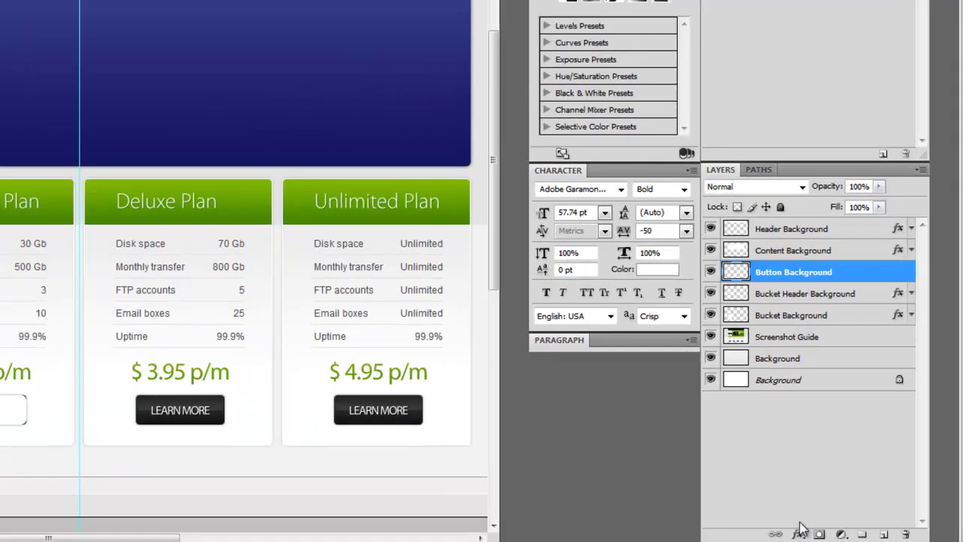
{"action": "left_click", "coordinate": [815, 506]}
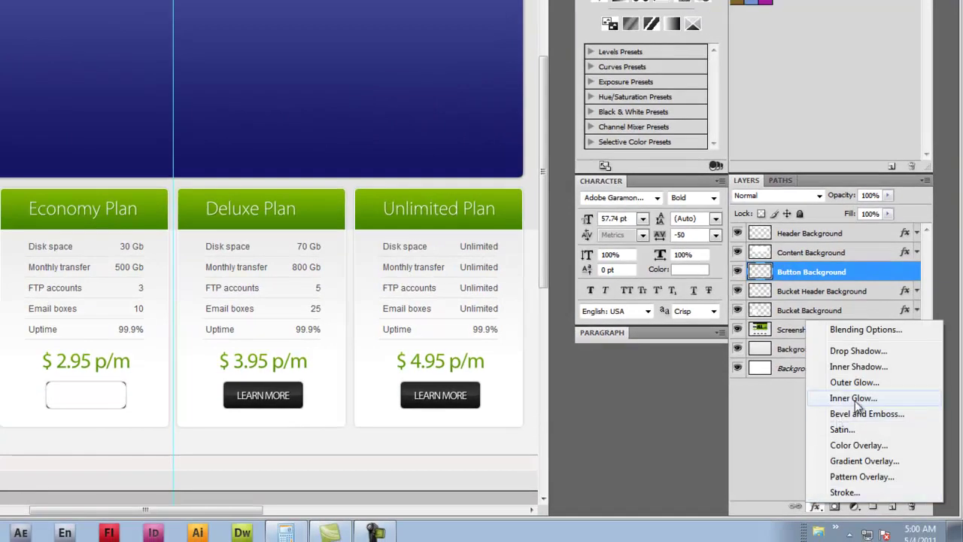
Step: Add a black (000000) Color Overlay at 100% opacity to Button Background
{"action": "left_click", "coordinate": [858, 445]}
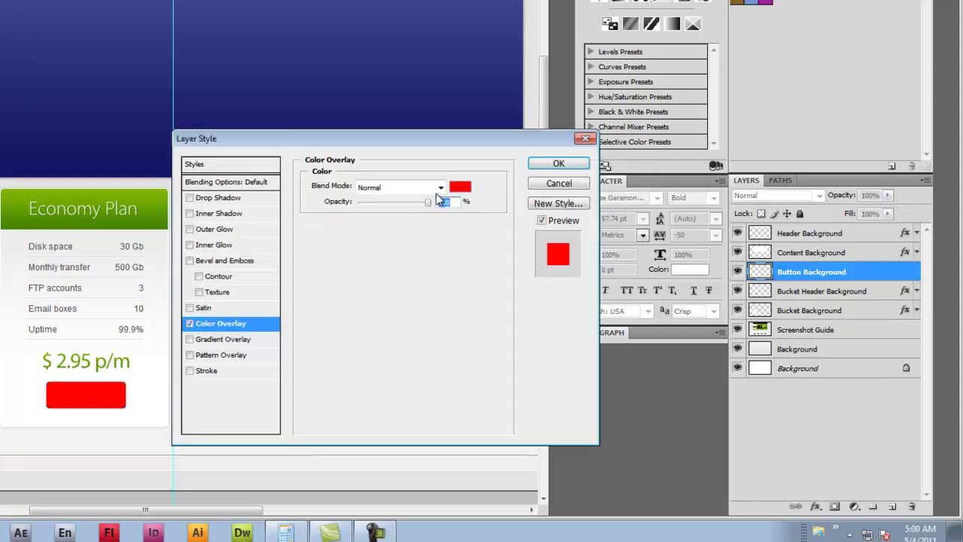
{"action": "left_click", "coordinate": [460, 186]}
{"action": "left_click_drag", "start_coordinate": [329, 262], "coordinate": [352, 412]}
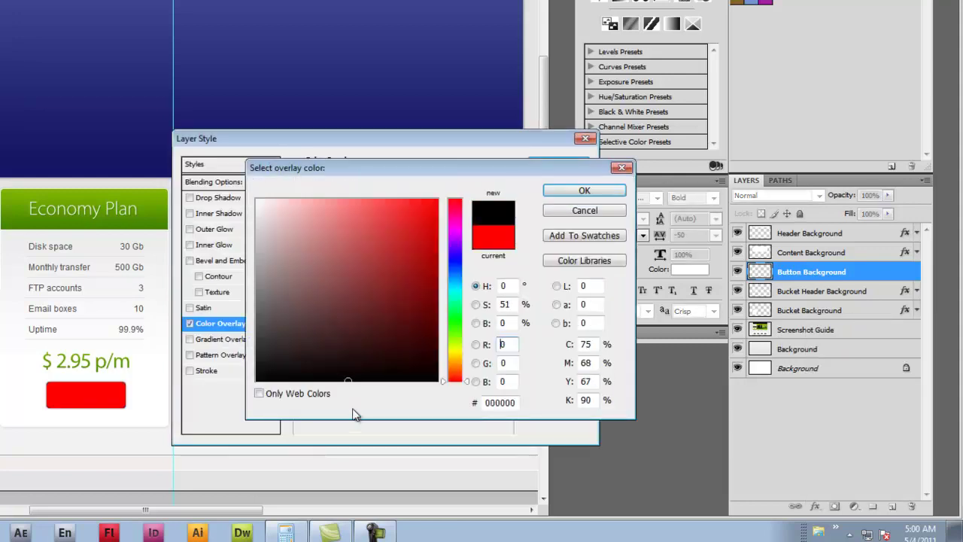
{"action": "left_click", "coordinate": [613, 192]}
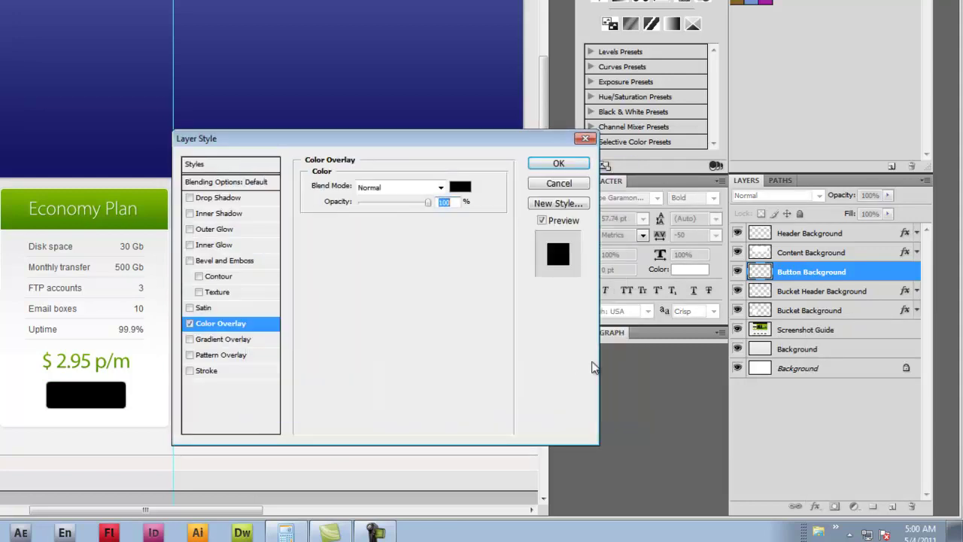
{"action": "left_click", "coordinate": [558, 163]}
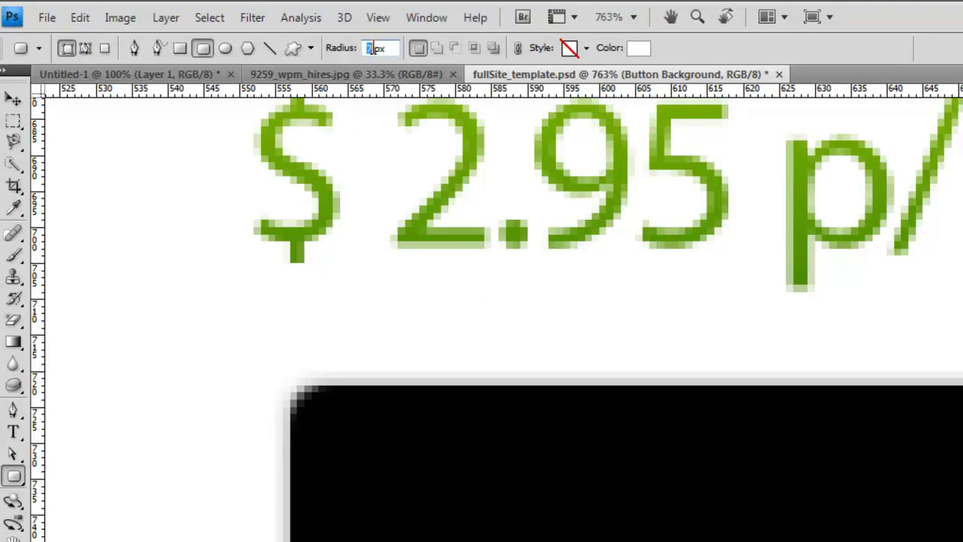
Step: Rasterize the new highlight shape layer and rename it 'Button Highlight'
{"action": "type", "text": "2"}
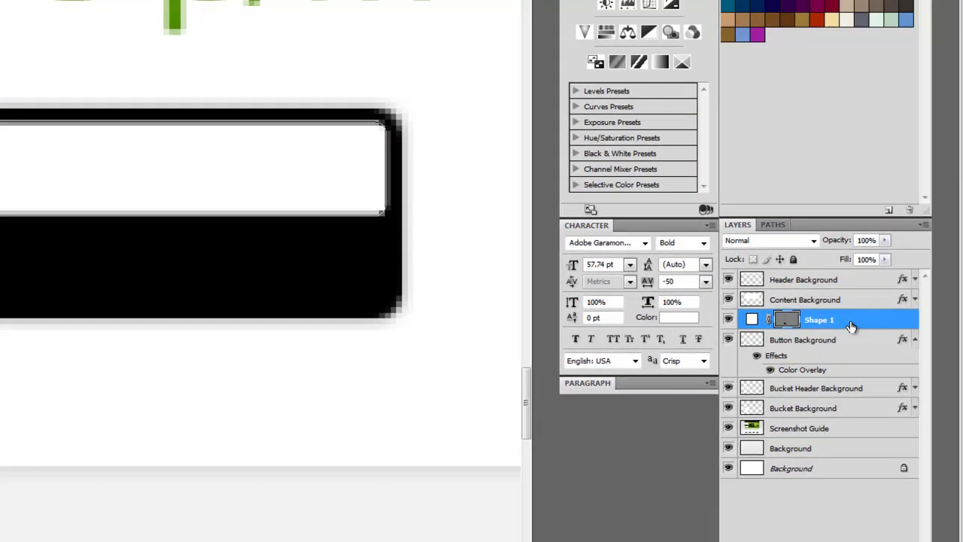
{"action": "right_click", "coordinate": [853, 287]}
{"action": "left_click", "coordinate": [855, 83]}
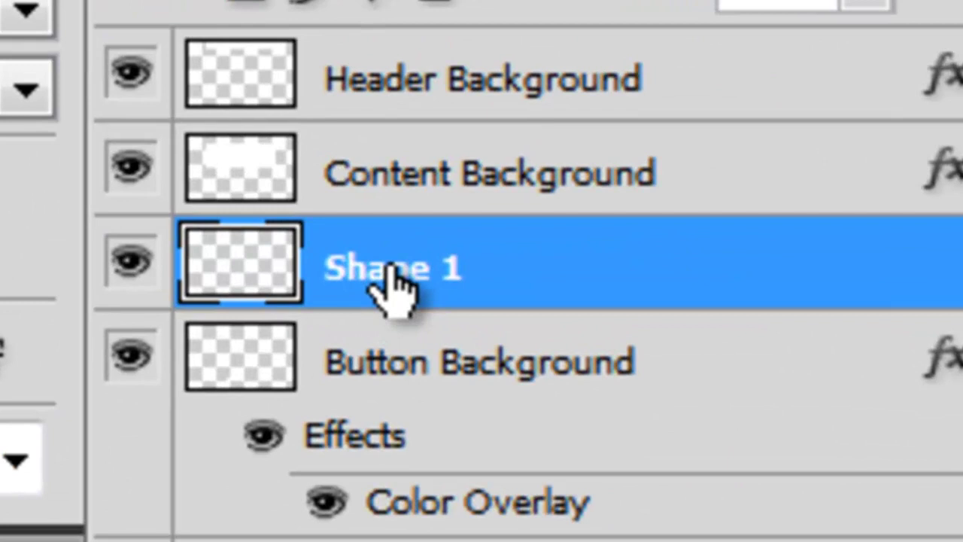
{"action": "double_click", "coordinate": [396, 272]}
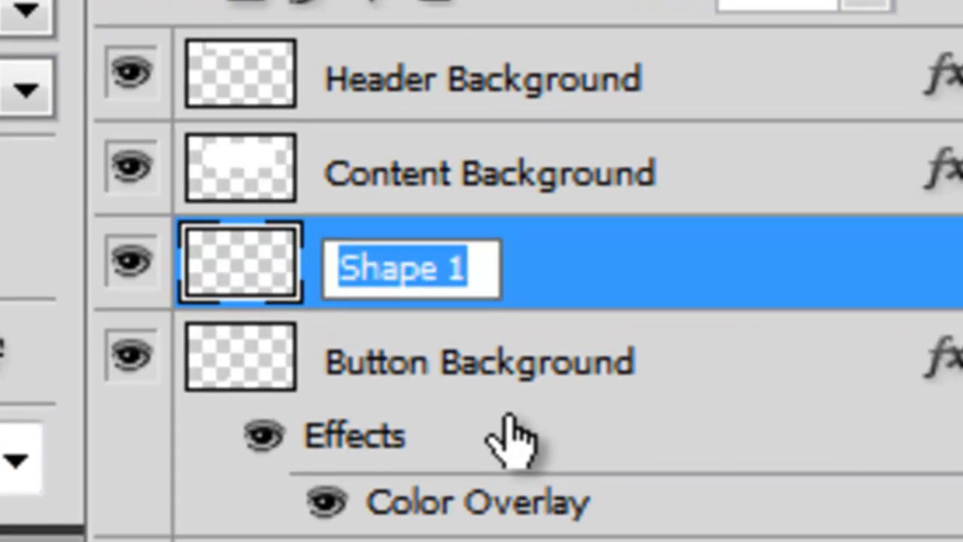
{"action": "type", "text": "Button "}
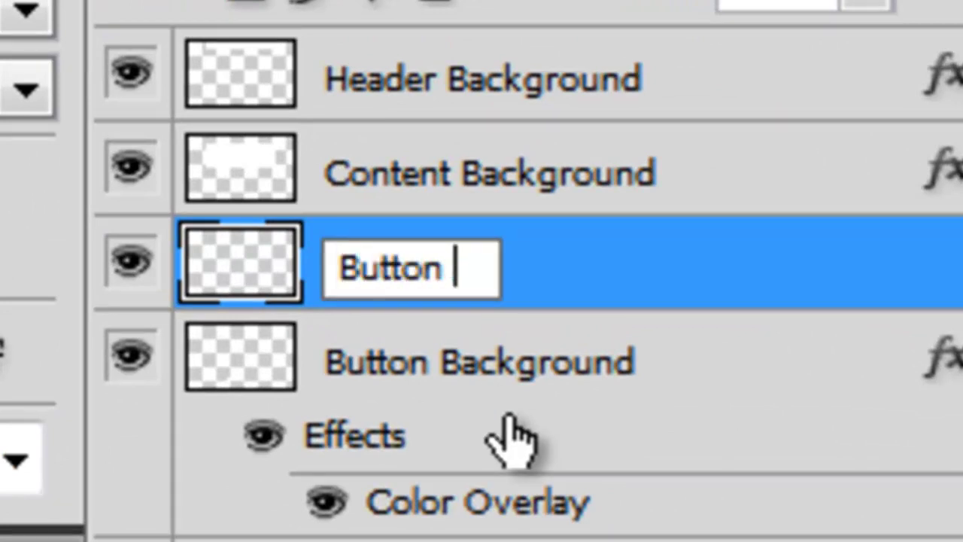
{"action": "type", "text": "Highlight"}
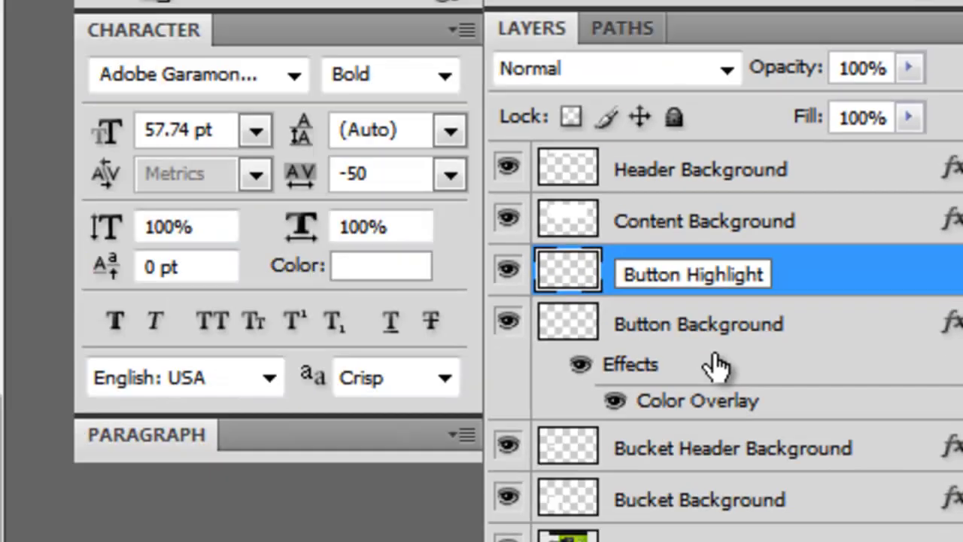
{"action": "key", "text": "Return"}
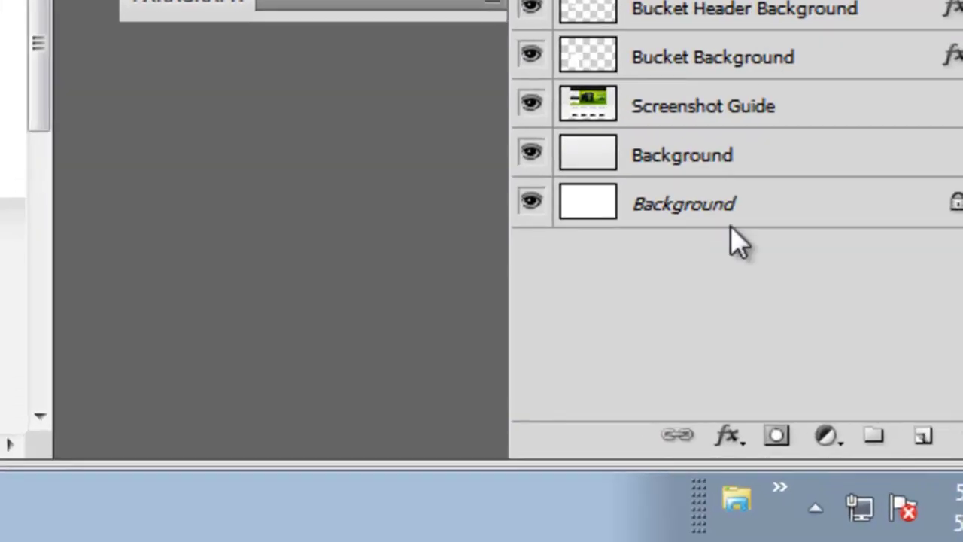
Step: Add a Gradient Overlay effect to the Button Highlight layer
{"action": "left_click", "coordinate": [727, 437]}
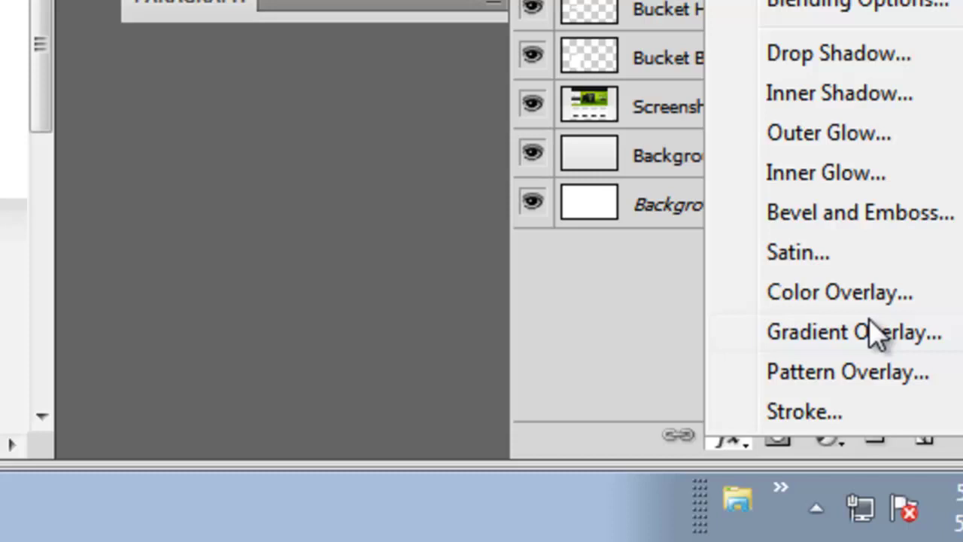
{"action": "left_click", "coordinate": [875, 344]}
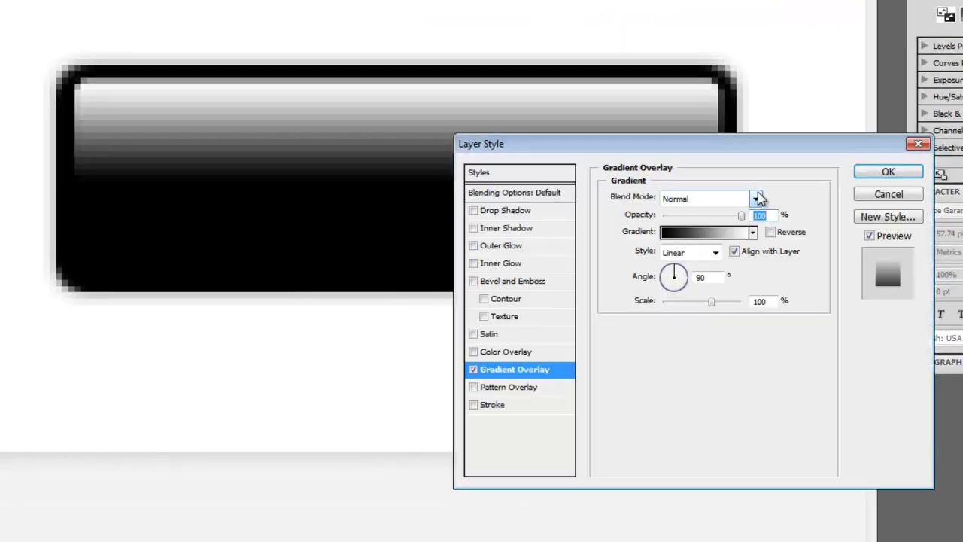
{"action": "left_click_drag", "start_coordinate": [638, 147], "coordinate": [917, 119]}
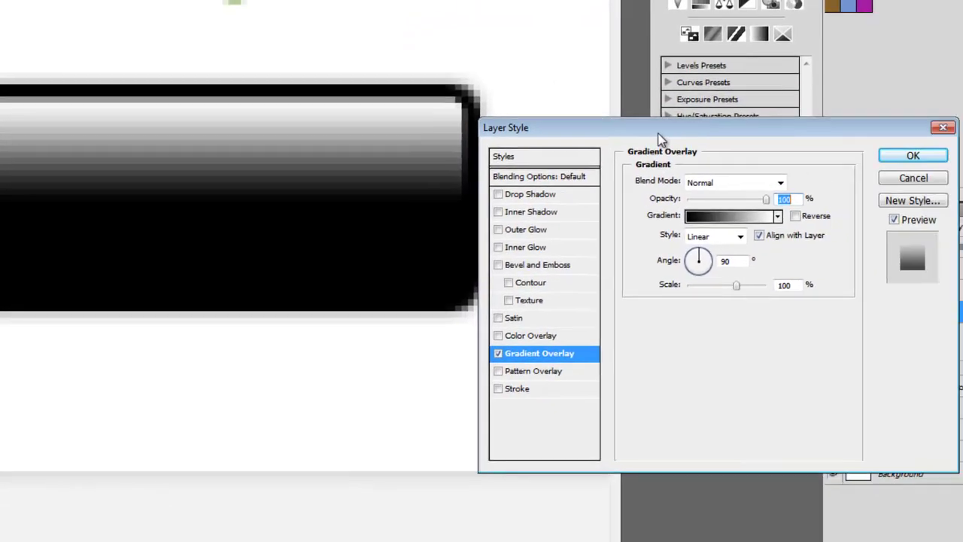
{"action": "left_click", "coordinate": [733, 217]}
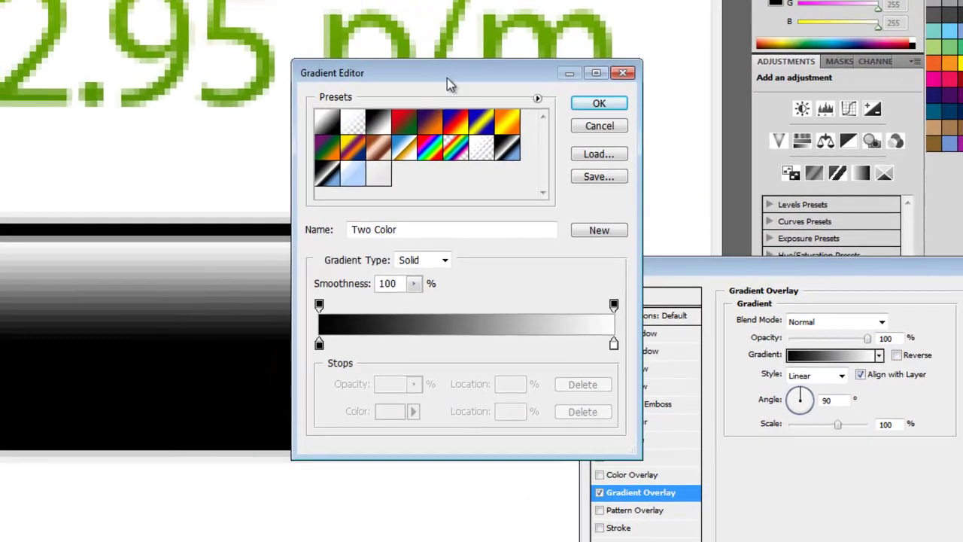
{"action": "left_click_drag", "start_coordinate": [447, 78], "coordinate": [594, 406]}
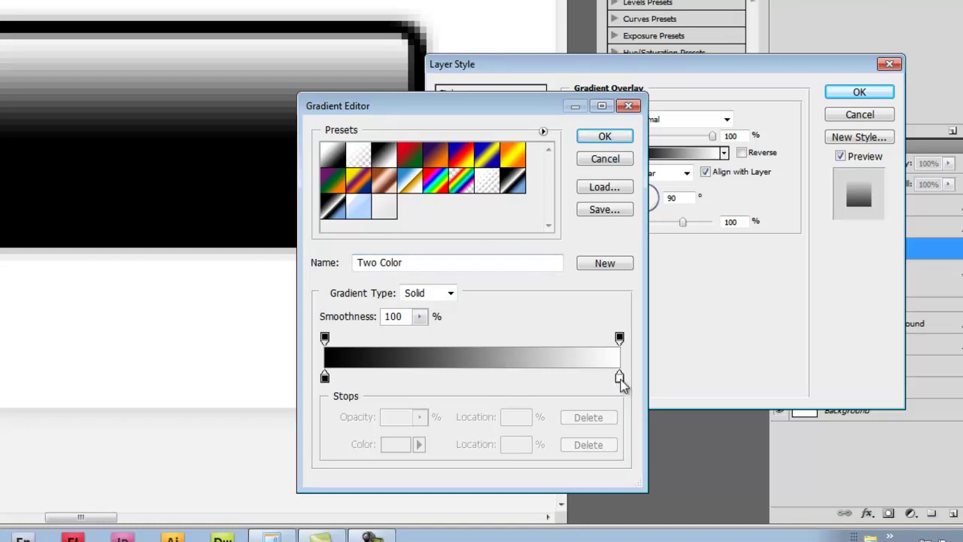
Step: Set the gradient stops to grey 505050 and a very dark grey, reverse it, and apply
{"action": "double_click", "coordinate": [620, 377]}
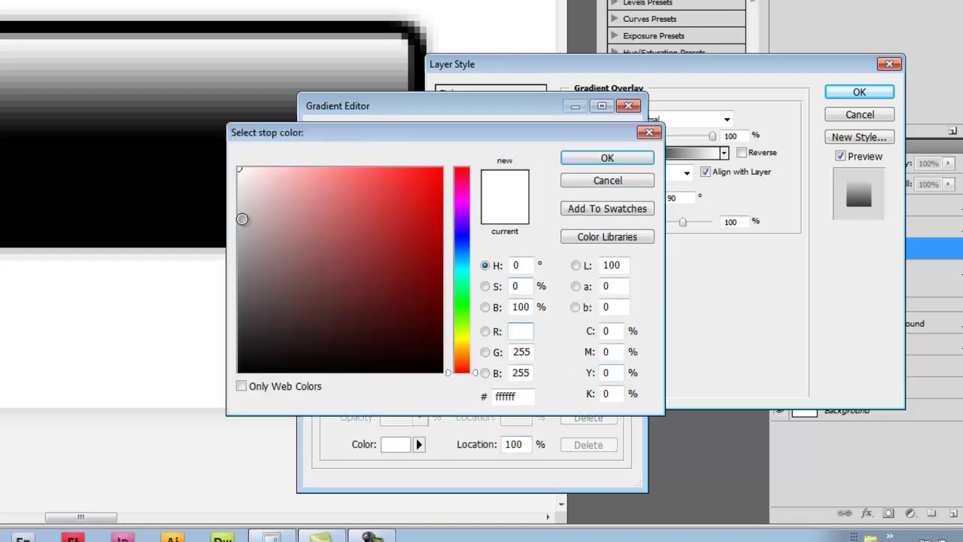
{"action": "left_click", "coordinate": [241, 302]}
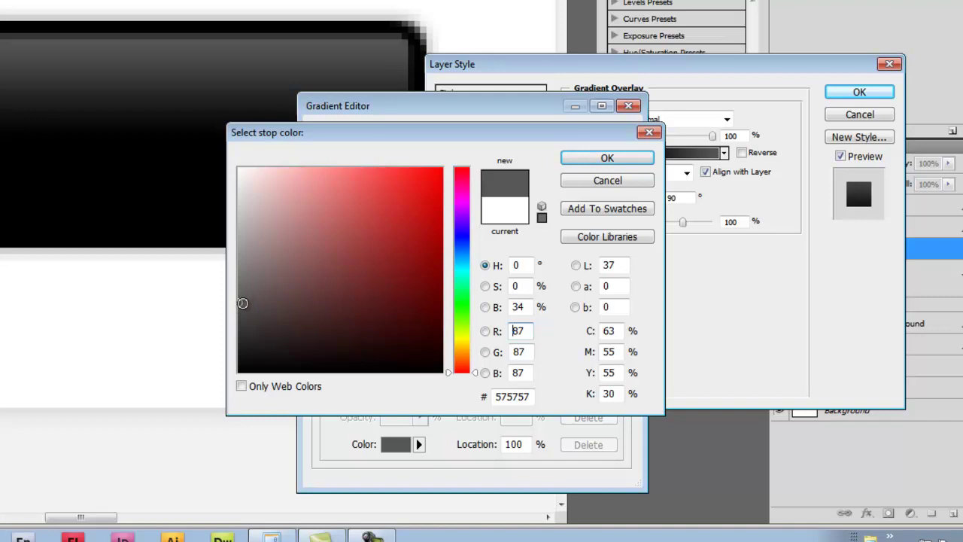
{"action": "left_click_drag", "start_coordinate": [242, 303], "coordinate": [239, 313]}
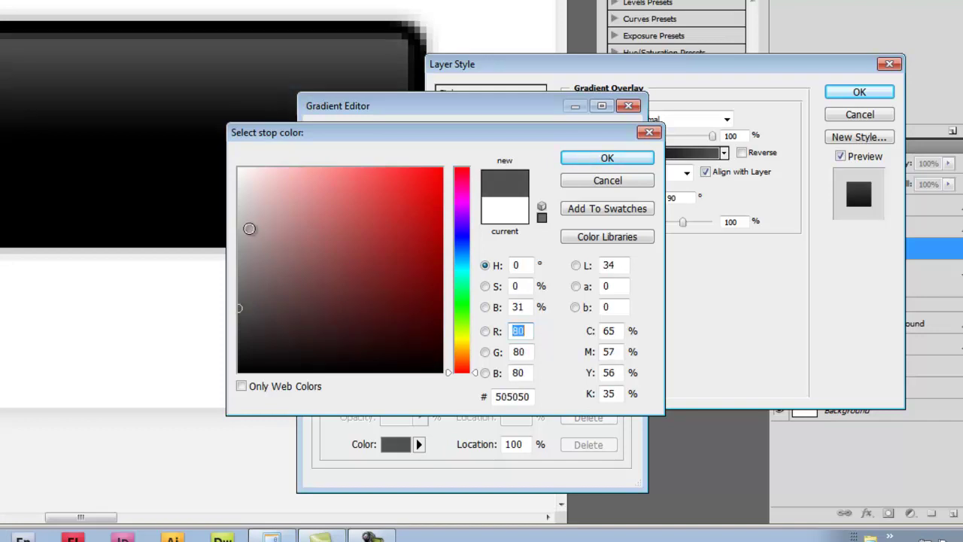
{"action": "left_click", "coordinate": [592, 160]}
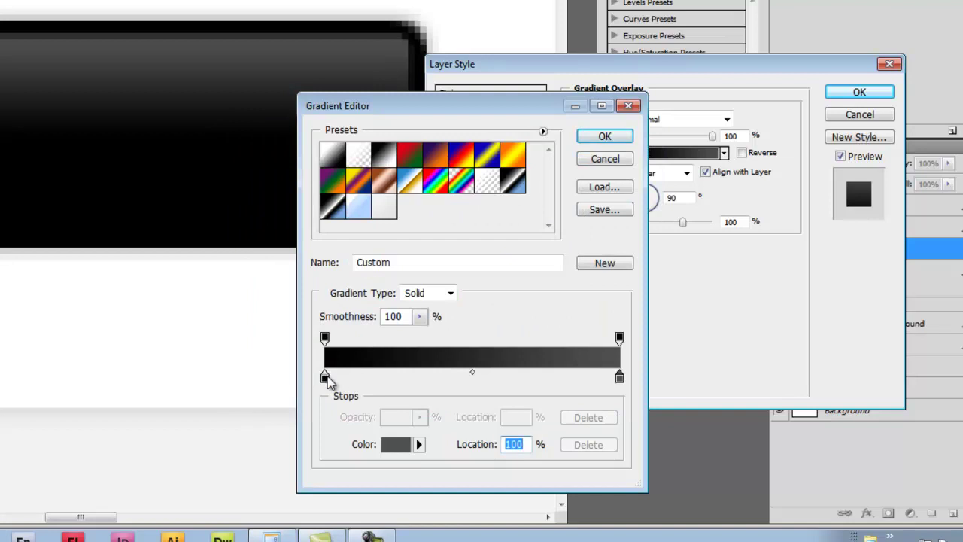
{"action": "double_click", "coordinate": [328, 378]}
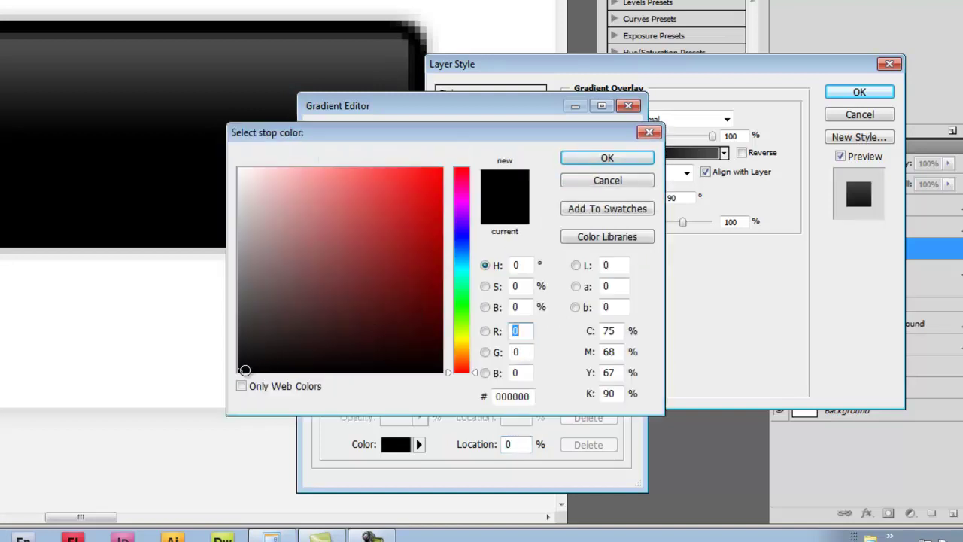
{"action": "left_click_drag", "start_coordinate": [239, 369], "coordinate": [237, 347]}
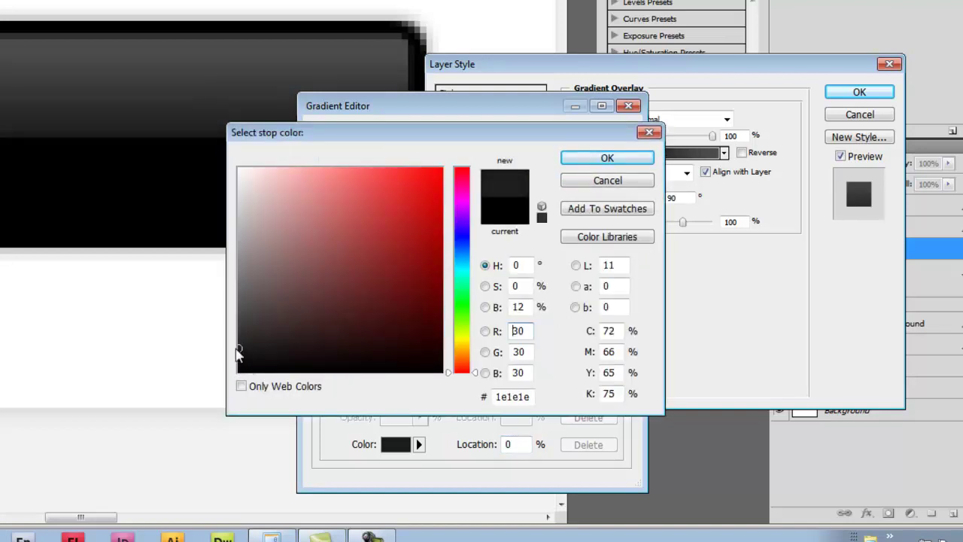
{"action": "left_click", "coordinate": [613, 158]}
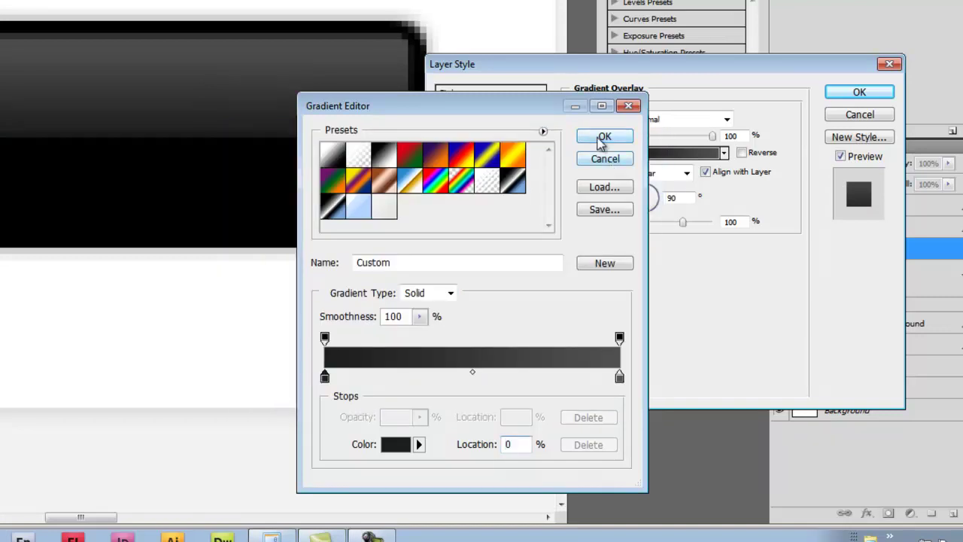
{"action": "left_click", "coordinate": [605, 138]}
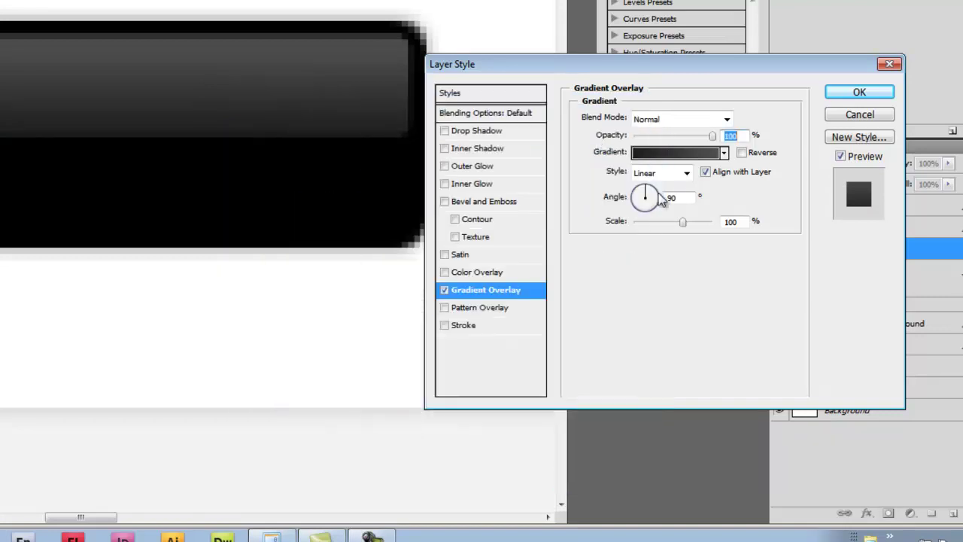
{"action": "left_click", "coordinate": [742, 153]}
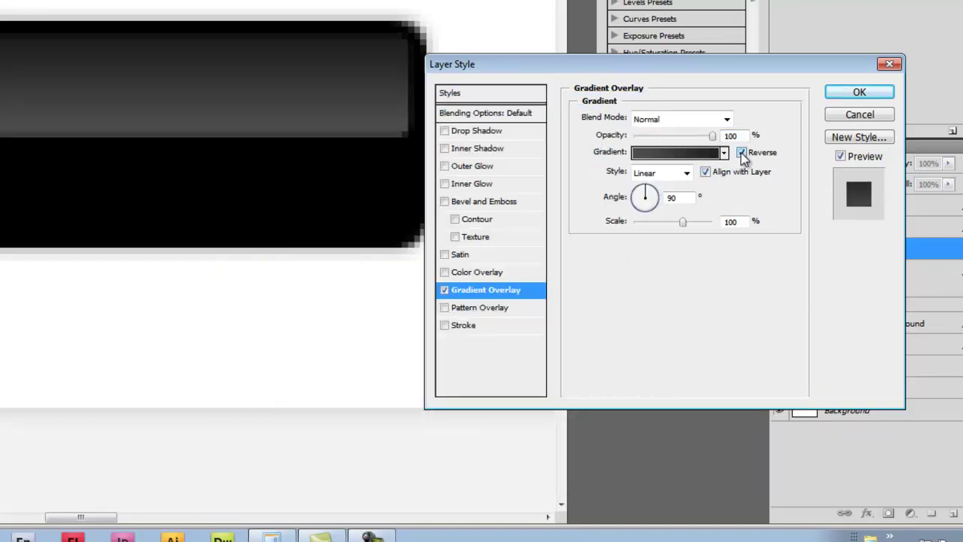
{"action": "left_click", "coordinate": [858, 94]}
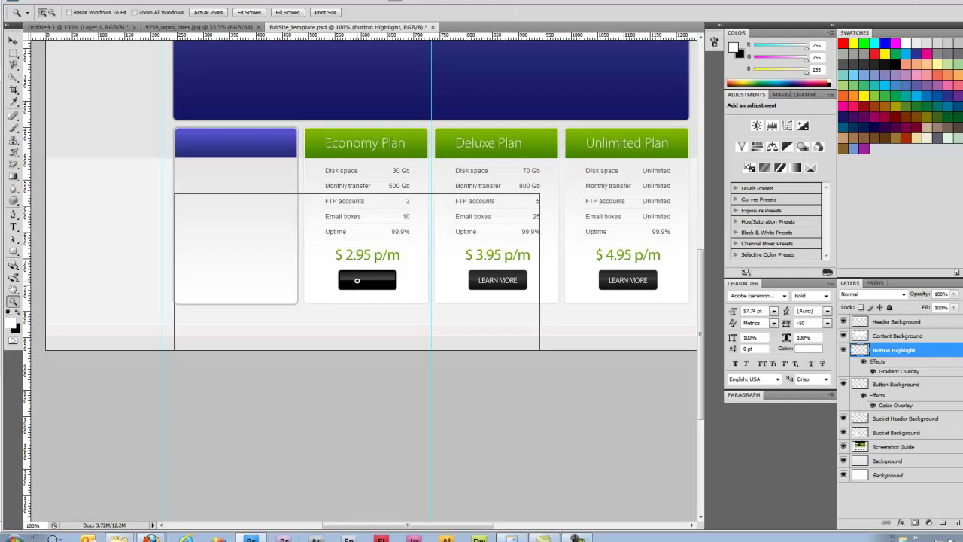
Step: Zoom in closely on the Economy plan's black button and free-transform the Button Highlight layer
{"action": "left_click", "coordinate": [357, 280]}
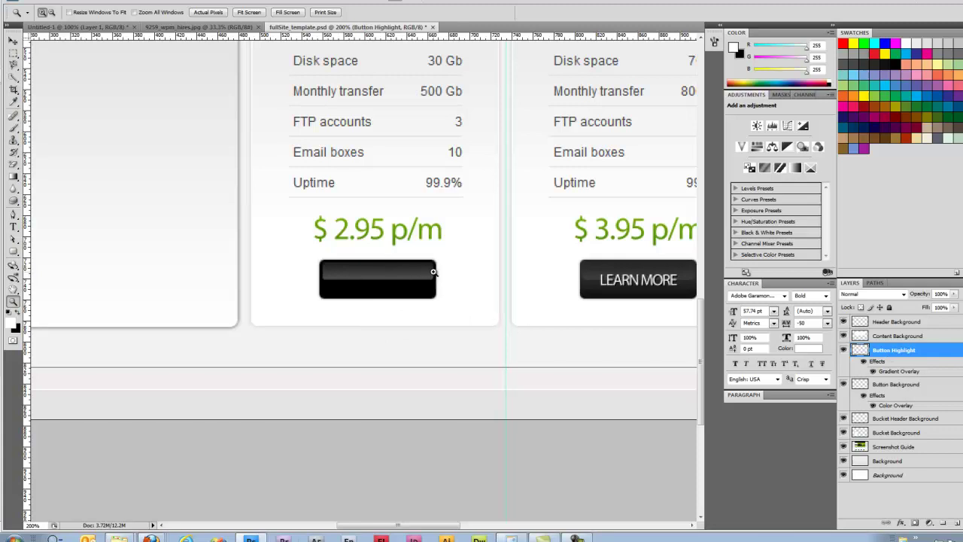
{"action": "left_click_drag", "start_coordinate": [307, 252], "coordinate": [462, 311]}
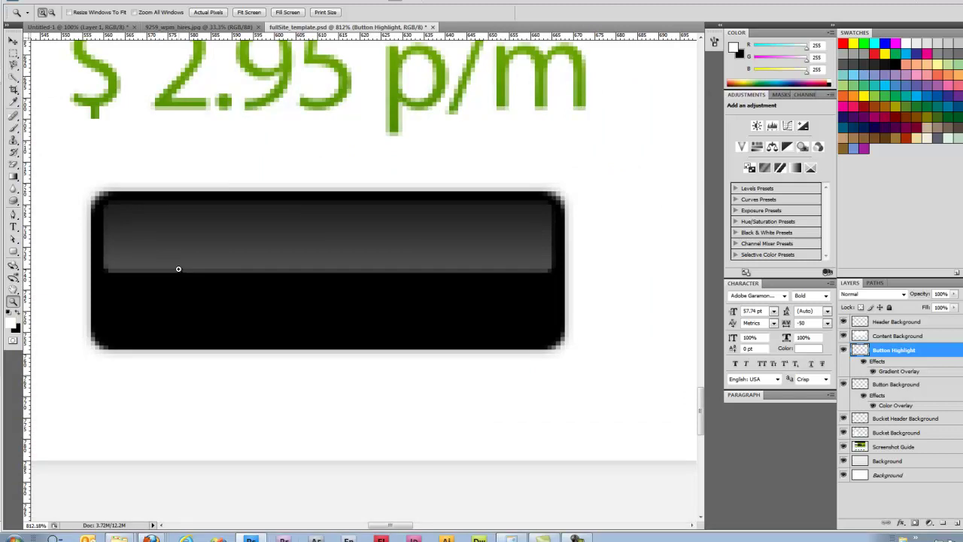
{"action": "key", "text": "ctrl+t"}
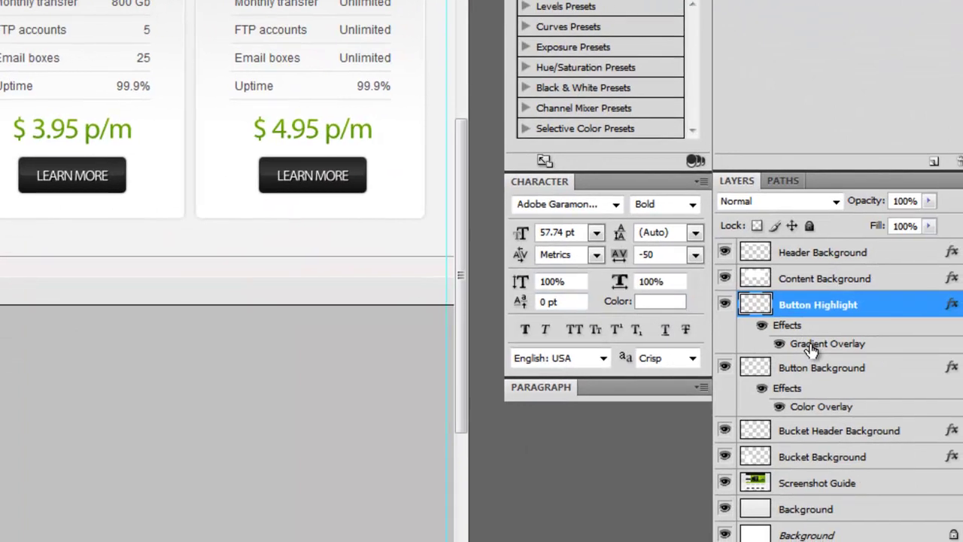
Step: Set the Button Highlight gradient overlay's right stop to 3a3939 at 100% and apply it
{"action": "double_click", "coordinate": [811, 349]}
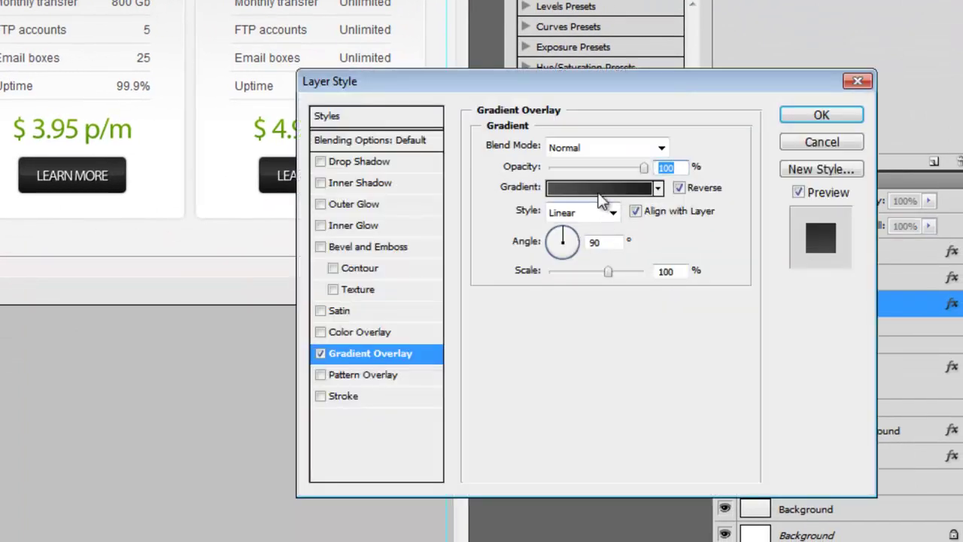
{"action": "left_click", "coordinate": [606, 188]}
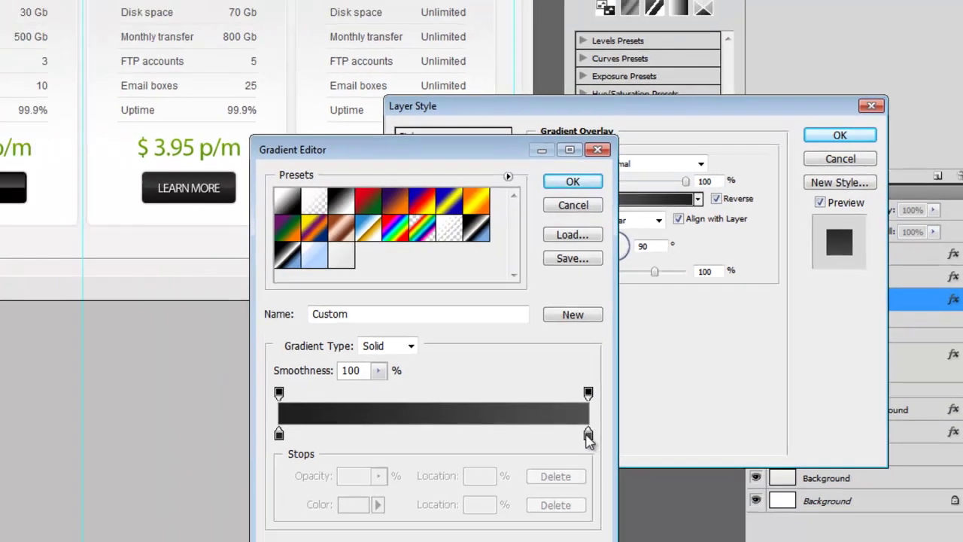
{"action": "left_click_drag", "start_coordinate": [532, 459], "coordinate": [530, 459]}
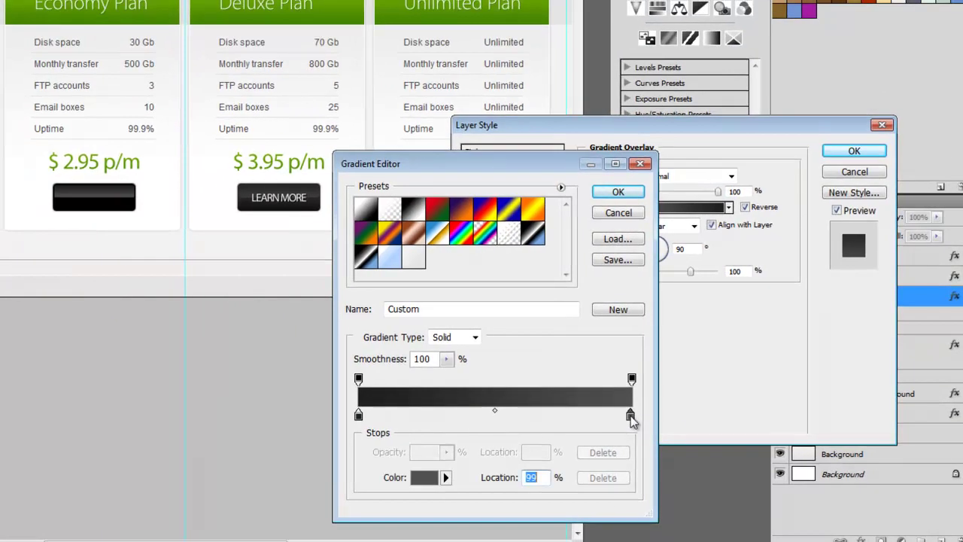
{"action": "left_click_drag", "start_coordinate": [630, 416], "coordinate": [628, 423]}
{"action": "double_click", "coordinate": [631, 416]}
{"action": "mouse_move", "coordinate": [283, 360]}
{"action": "left_mouse_down"}
{"action": "mouse_move", "coordinate": [275, 348]}
{"action": "mouse_move", "coordinate": [276, 374]}
{"action": "mouse_move", "coordinate": [279, 367]}
{"action": "left_mouse_up"}
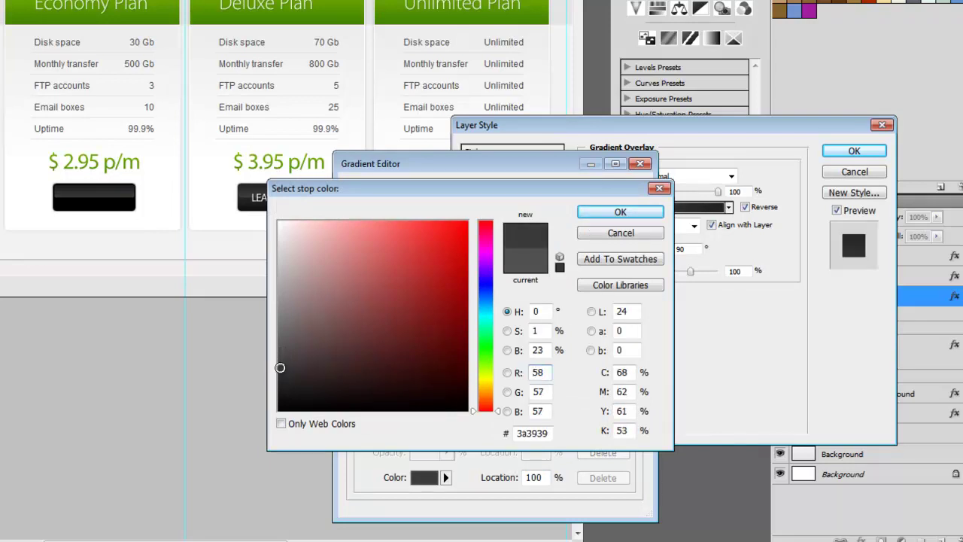
{"action": "left_click", "coordinate": [620, 212]}
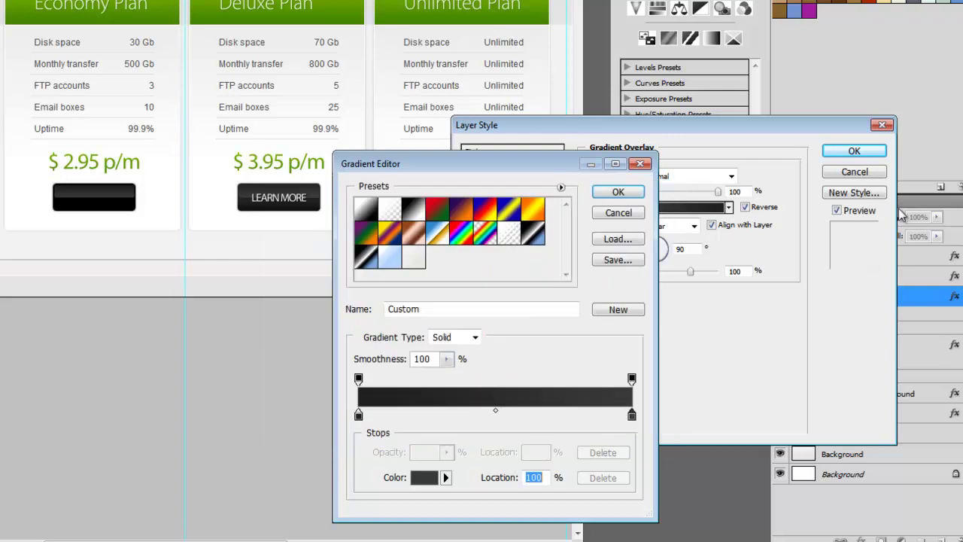
{"action": "left_click", "coordinate": [618, 194]}
{"action": "key", "text": "Return"}
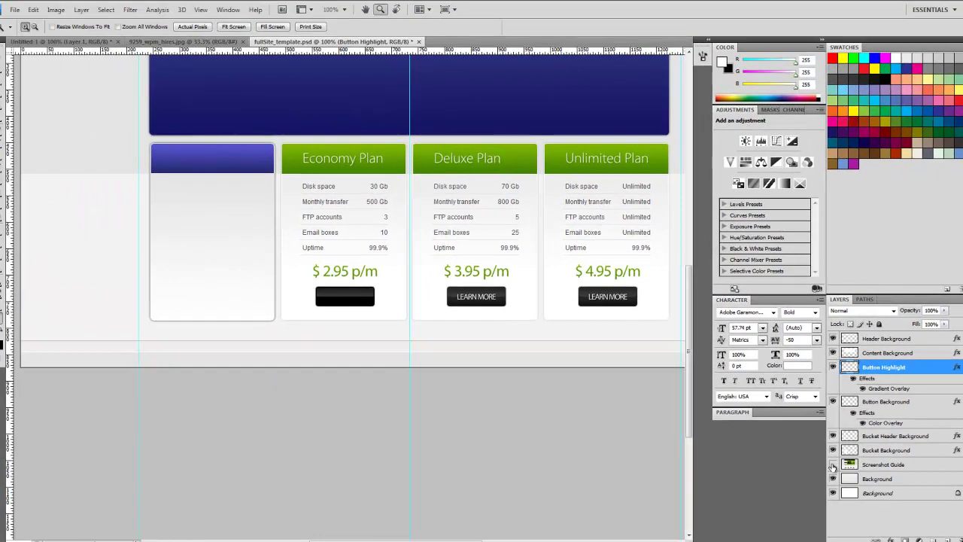
Step: Hide the Screenshot Guide layer and create a new layer group named Button
{"action": "left_click", "coordinate": [832, 466]}
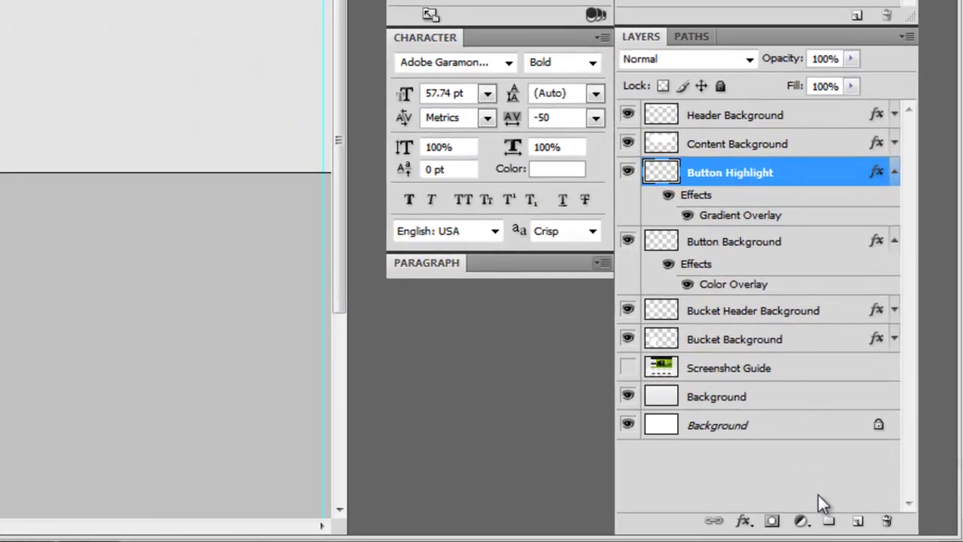
{"action": "left_click", "coordinate": [829, 521]}
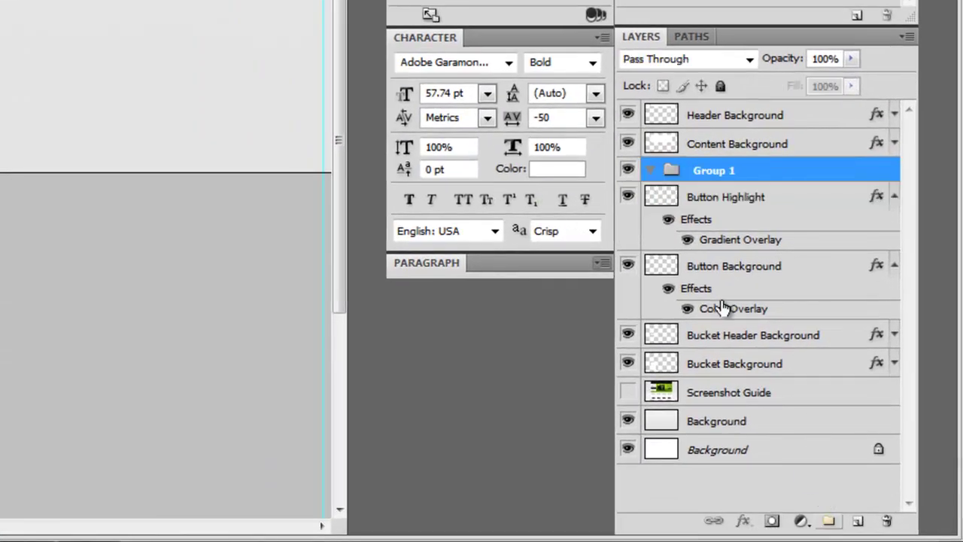
{"action": "double_click", "coordinate": [715, 172]}
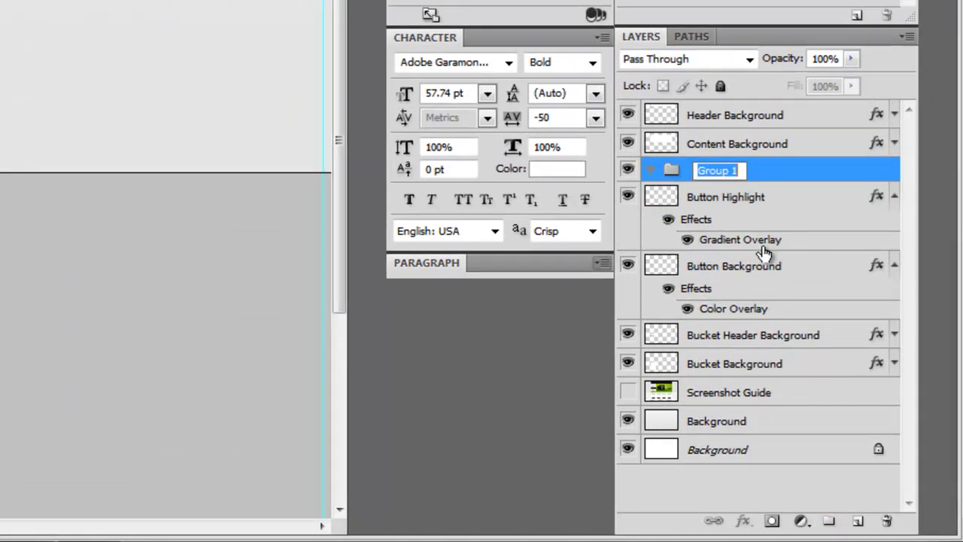
{"action": "type", "text": "Button"}
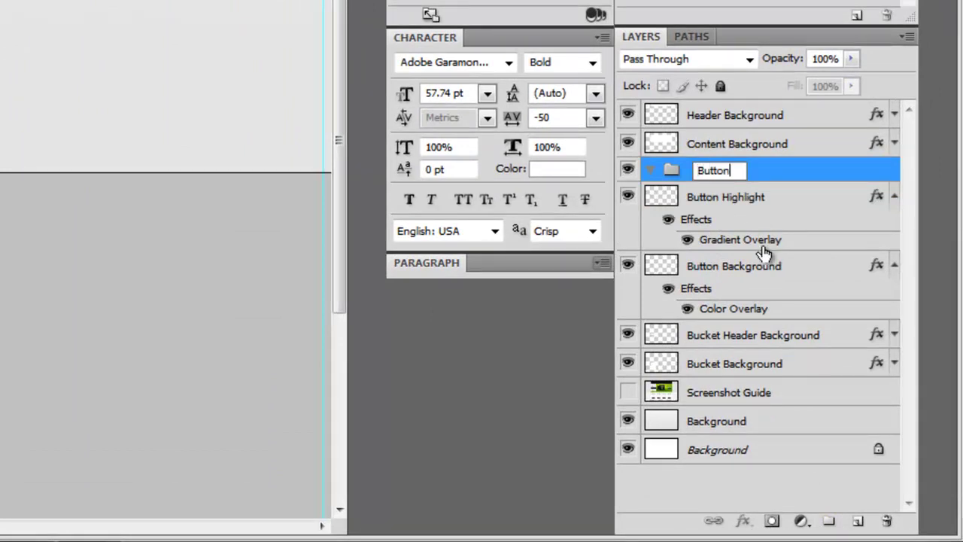
{"action": "key", "text": "Return"}
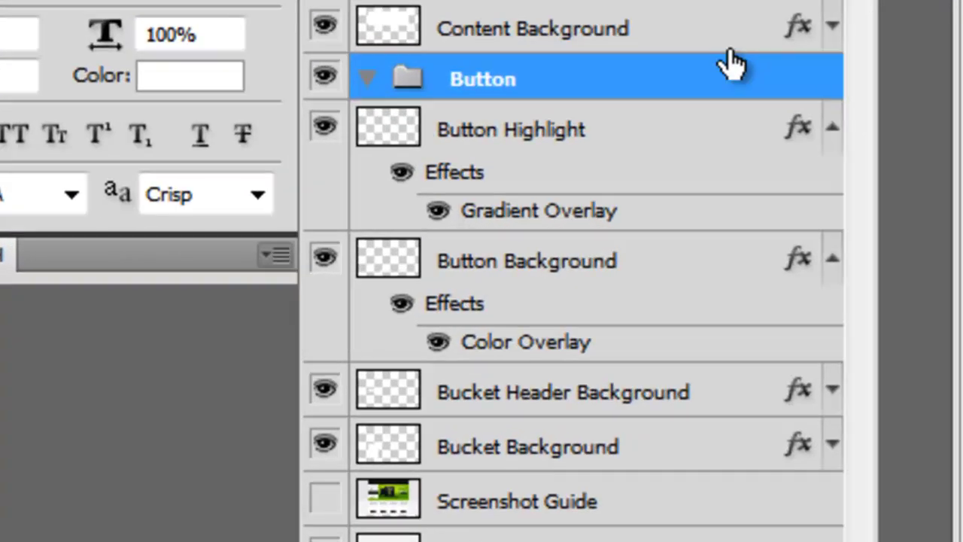
Step: Move the Button Highlight and Button Background layers into the Button group
{"action": "left_click", "coordinate": [790, 204]}
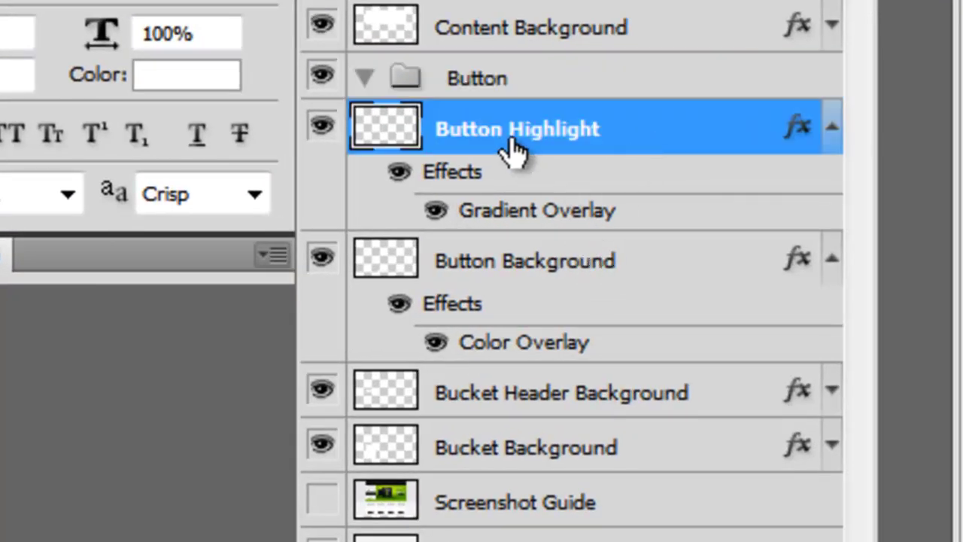
{"action": "left_click_drag", "start_coordinate": [516, 146], "coordinate": [506, 75]}
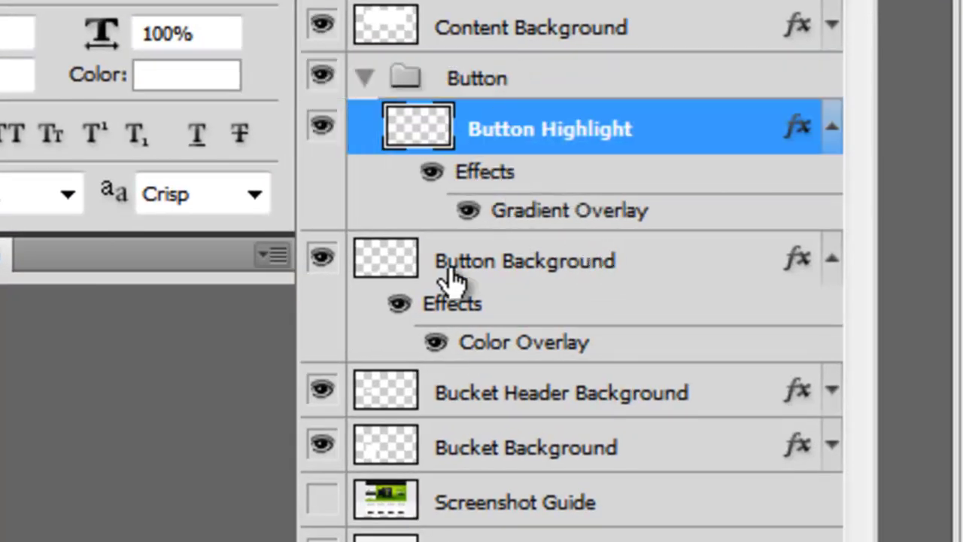
{"action": "left_click_drag", "start_coordinate": [404, 275], "coordinate": [440, 85]}
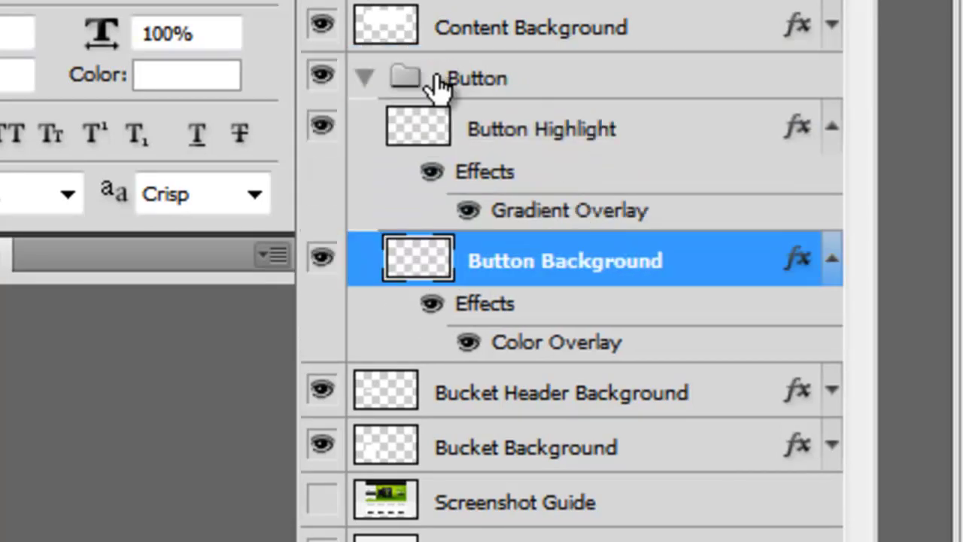
Step: Place the black button at the bottom of the blank bucket, checked against the visible Screenshot Guide
{"action": "left_click", "coordinate": [368, 82]}
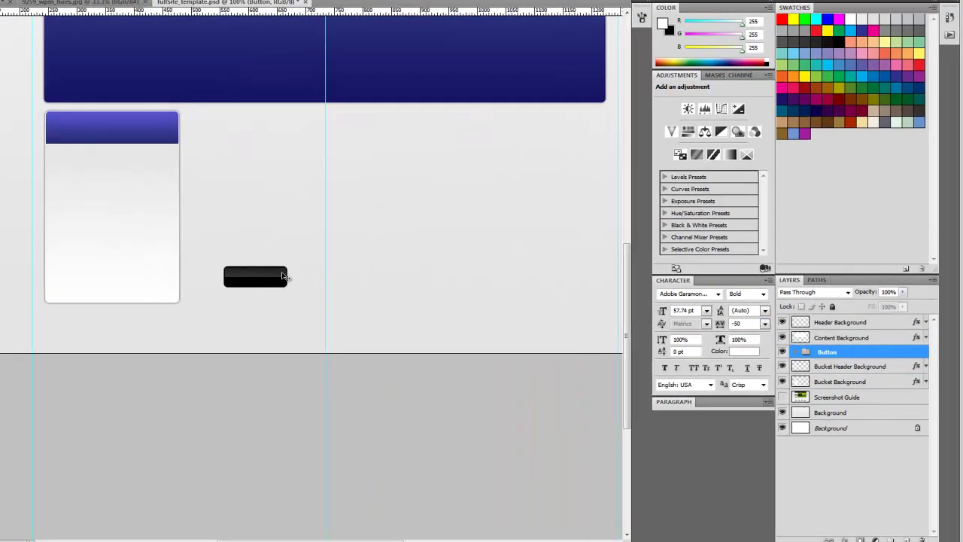
{"action": "left_click_drag", "start_coordinate": [268, 281], "coordinate": [124, 284]}
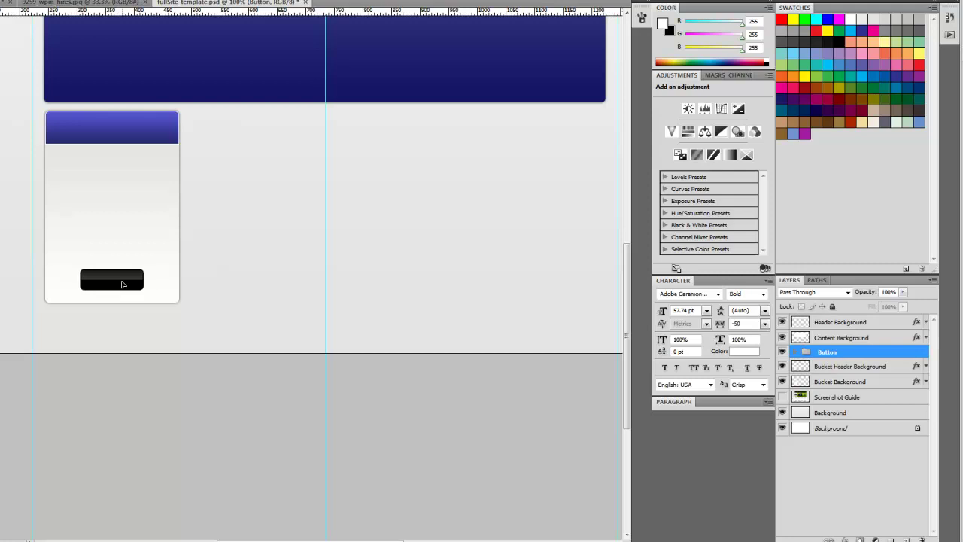
{"action": "left_click", "coordinate": [782, 398]}
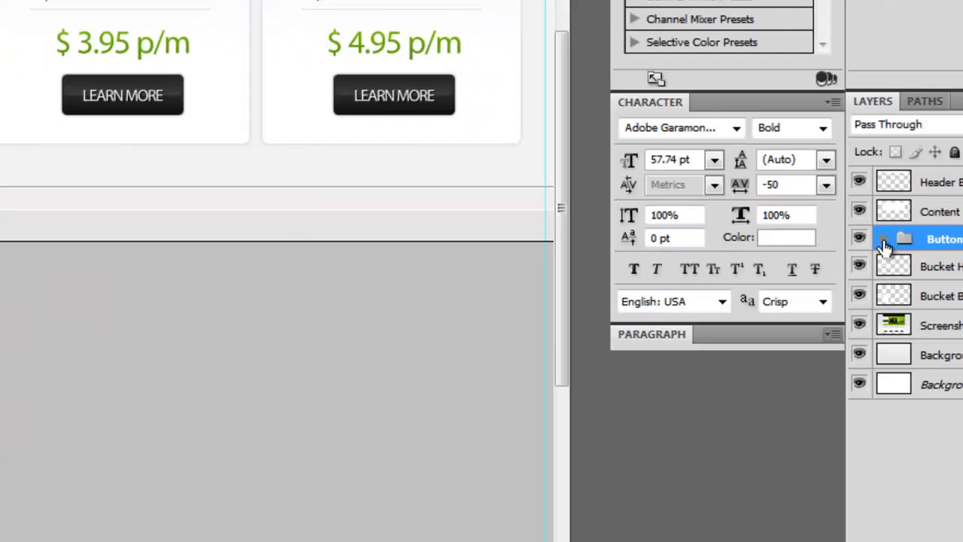
{"action": "left_click", "coordinate": [689, 210]}
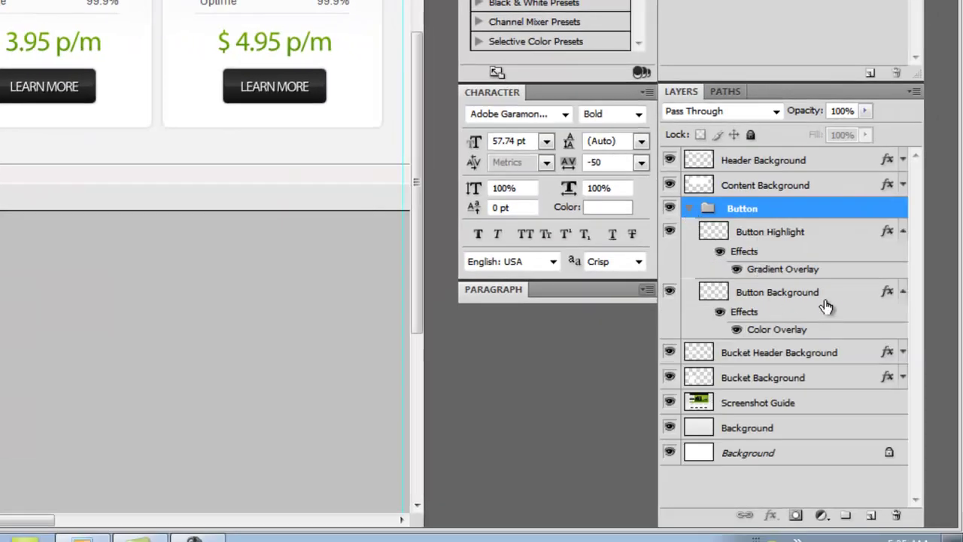
Step: Give Button Background a Drop Shadow with 0 px distance and 3 px size
{"action": "left_click", "coordinate": [750, 316]}
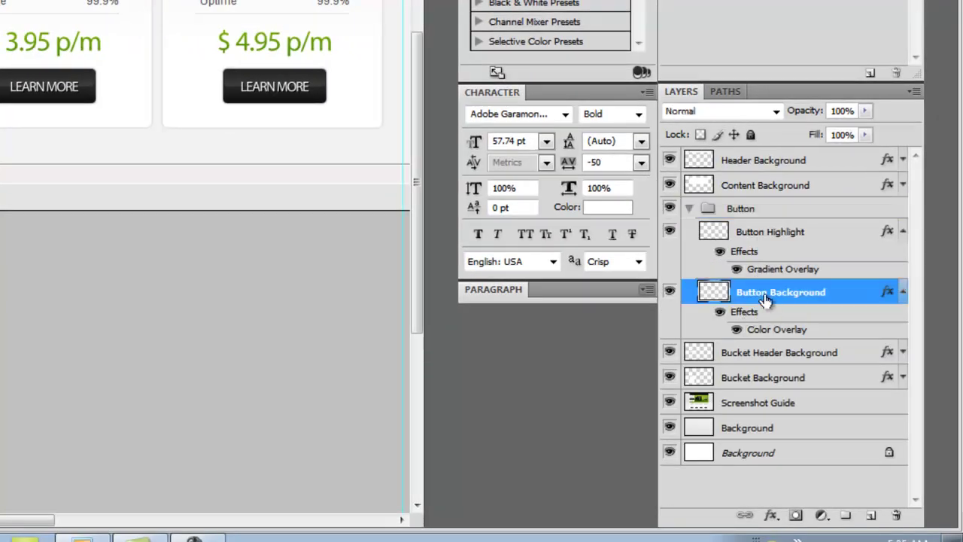
{"action": "double_click", "coordinate": [785, 294]}
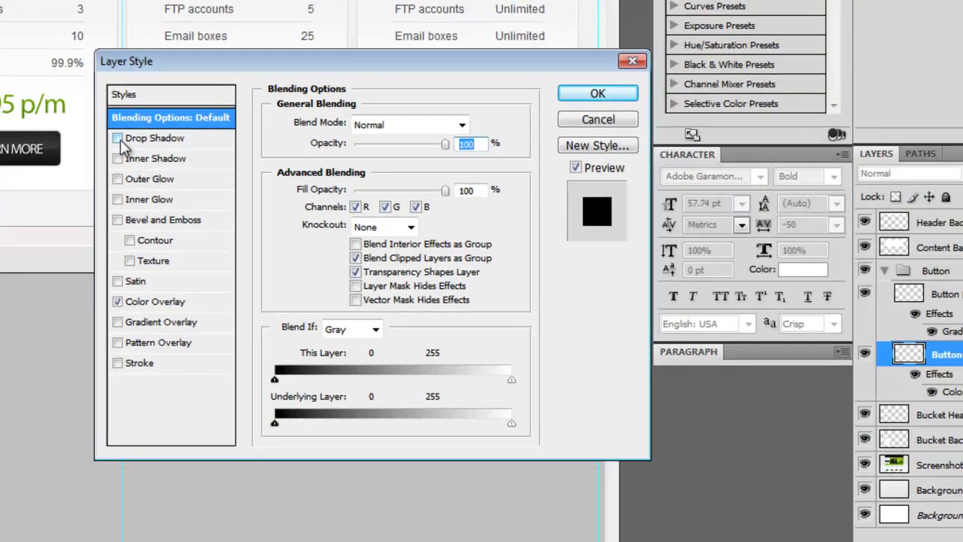
{"action": "left_click", "coordinate": [118, 139]}
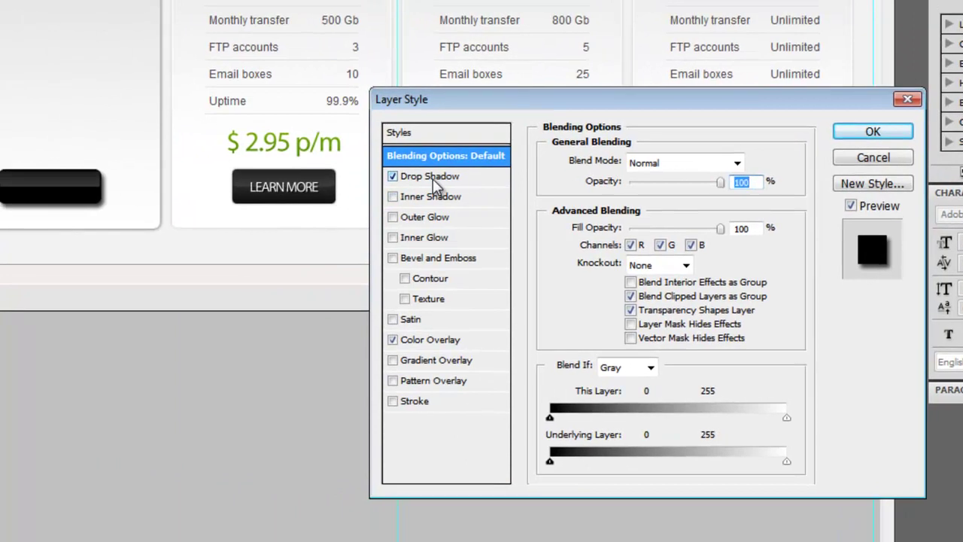
{"action": "left_click", "coordinate": [134, 139]}
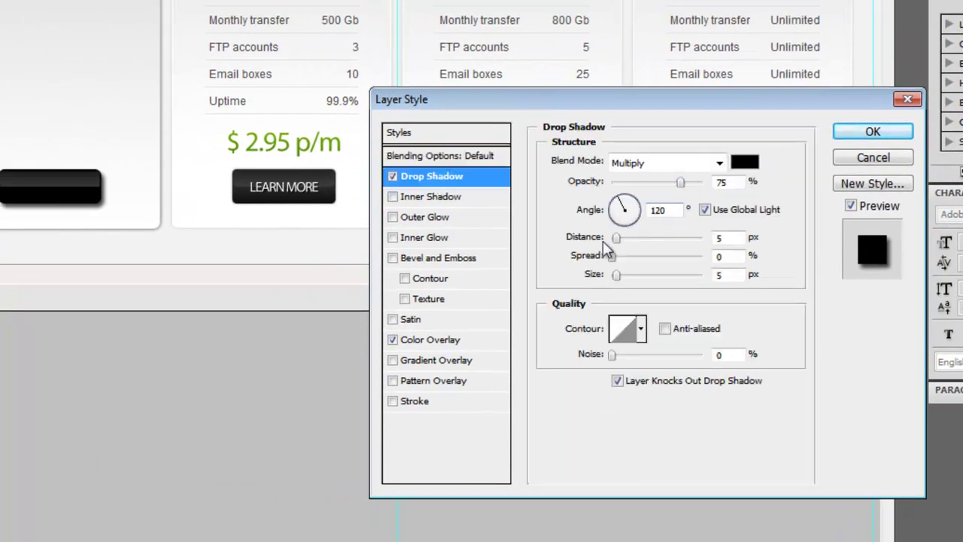
{"action": "left_click_drag", "start_coordinate": [616, 238], "coordinate": [599, 245]}
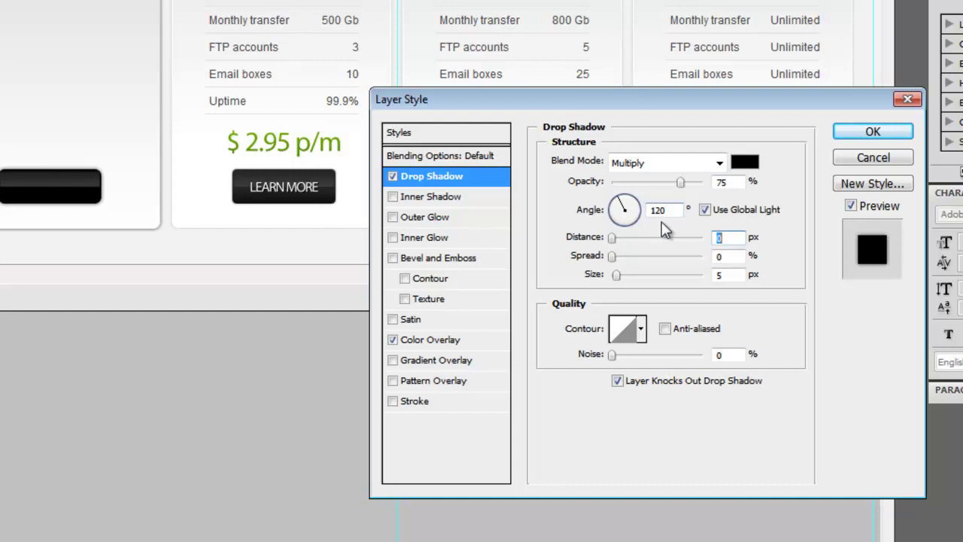
{"action": "left_click_drag", "start_coordinate": [622, 279], "coordinate": [618, 278]}
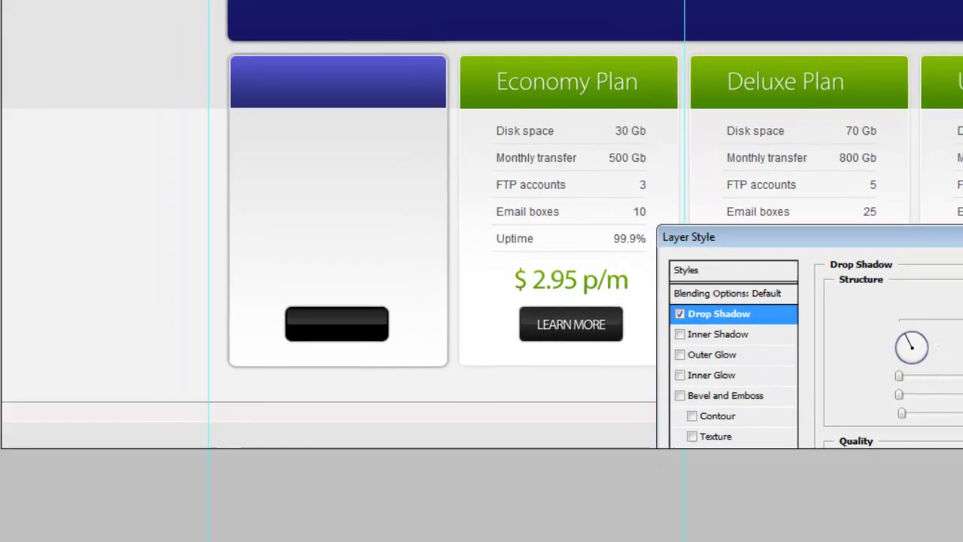
{"action": "left_click", "coordinate": [889, 139]}
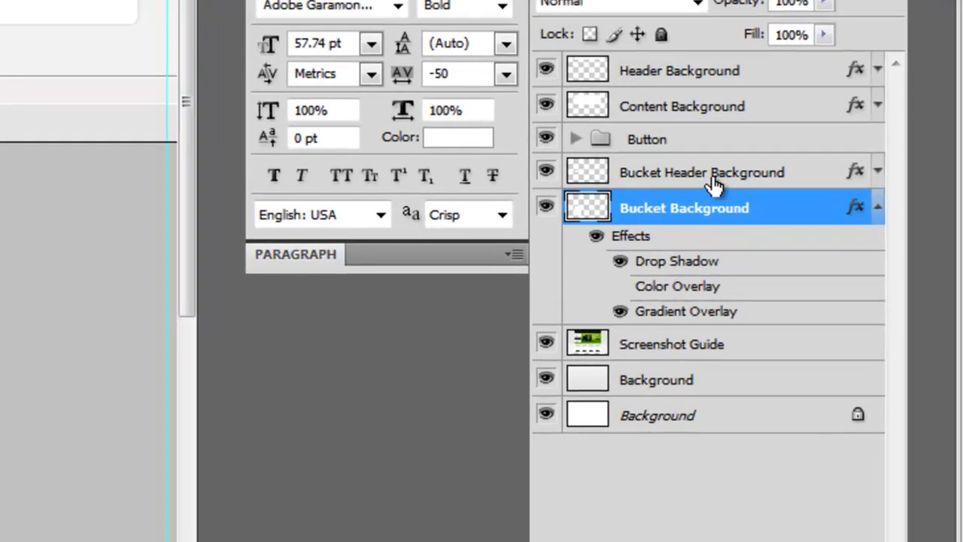
Step: Create a new layer group named Bucket 1
{"action": "left_click", "coordinate": [873, 377]}
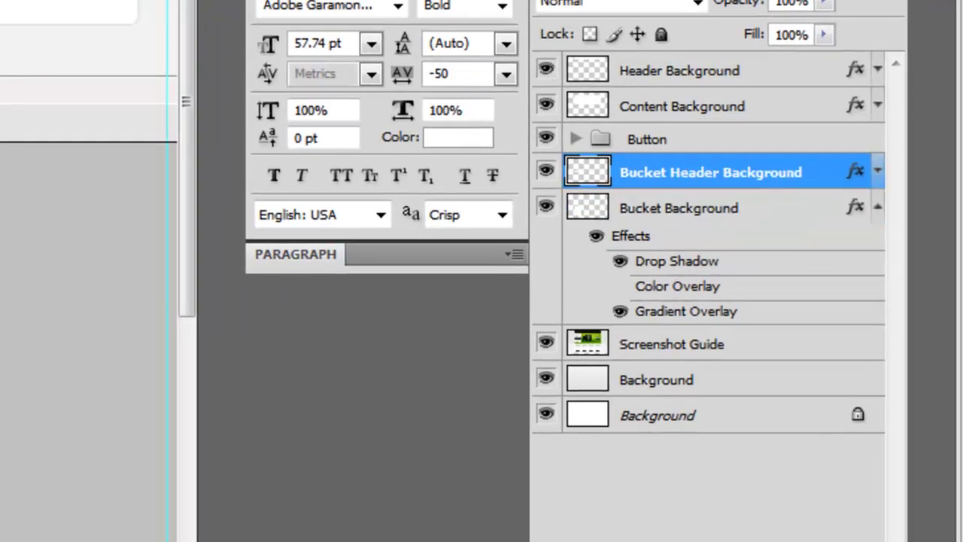
{"action": "left_click", "coordinate": [869, 527]}
{"action": "double_click", "coordinate": [654, 175]}
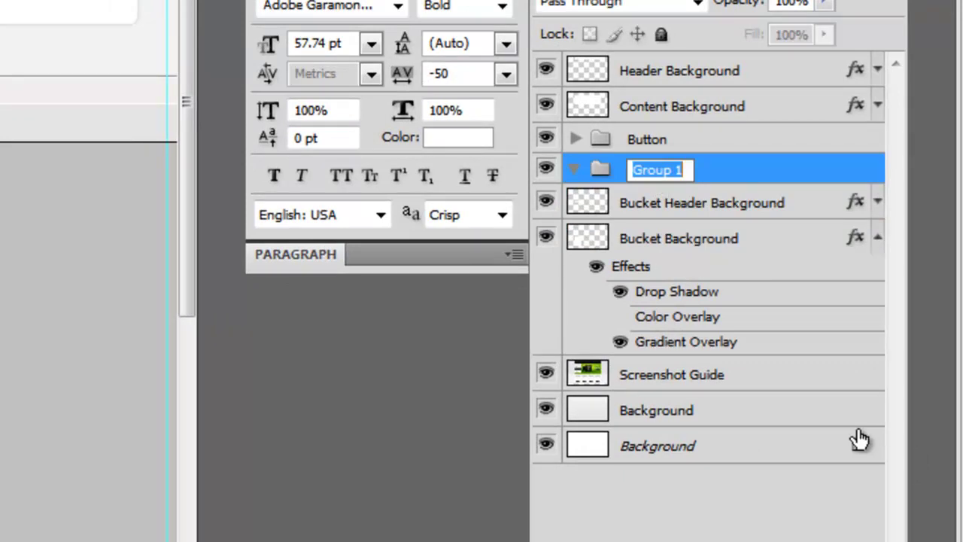
{"action": "type", "text": "Bucket"}
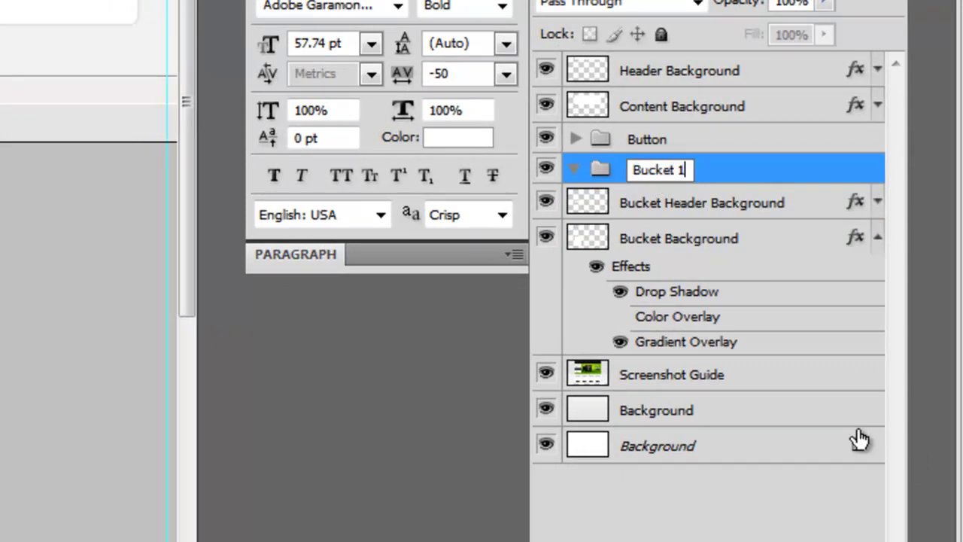
{"action": "key", "text": "Return"}
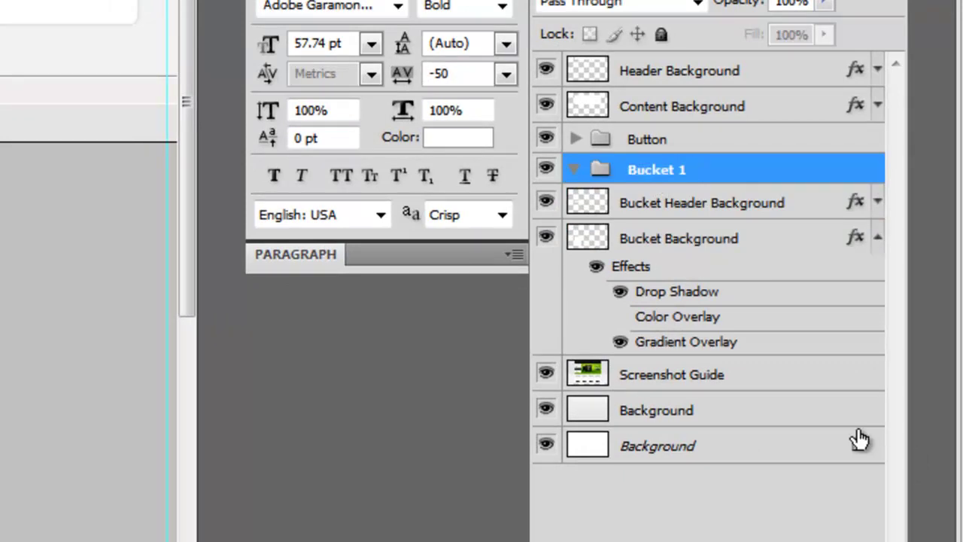
Step: Move Bucket Header Background, Bucket Background and the Button folder into Bucket 1
{"action": "left_click", "coordinate": [673, 208]}
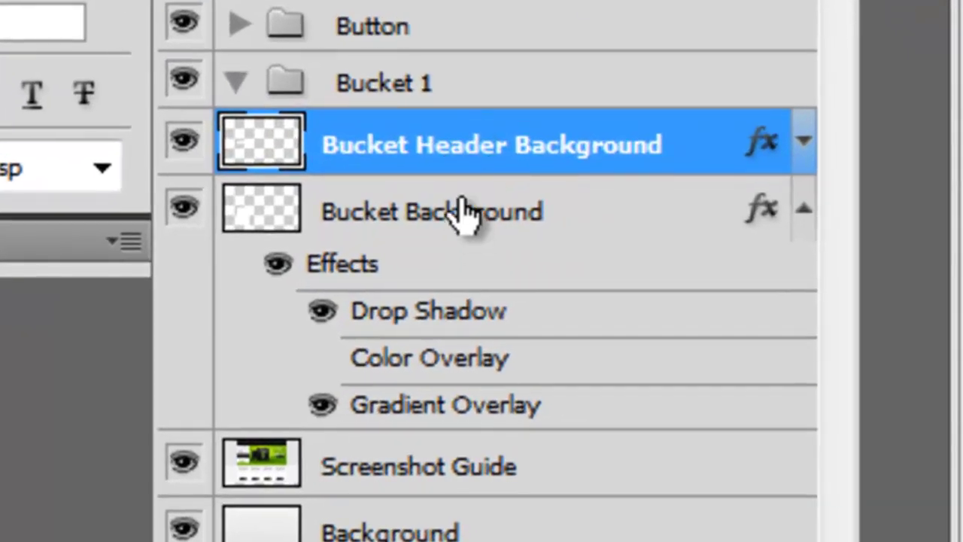
{"action": "left_click", "coordinate": [576, 226], "text": "shift"}
{"action": "left_click_drag", "start_coordinate": [369, 163], "coordinate": [371, 94]}
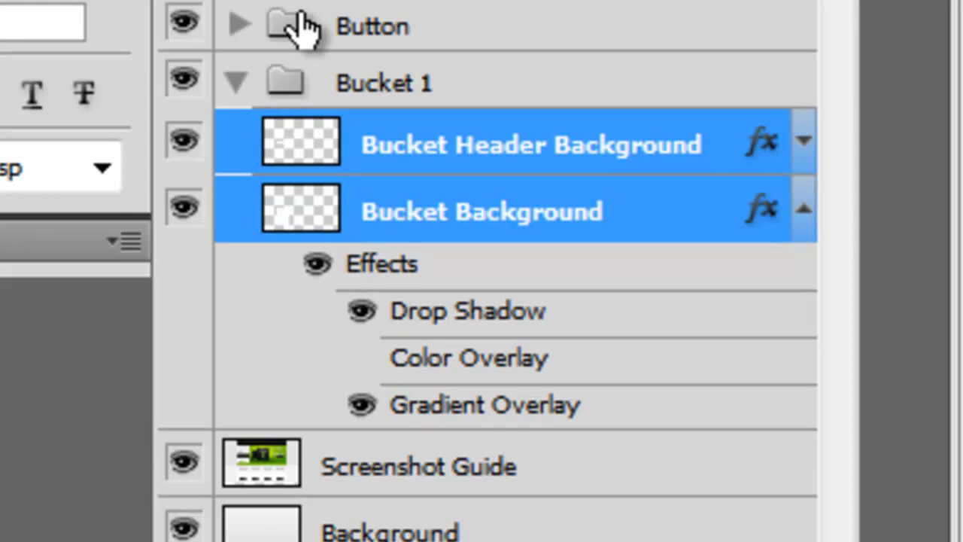
{"action": "left_click_drag", "start_coordinate": [301, 29], "coordinate": [297, 82]}
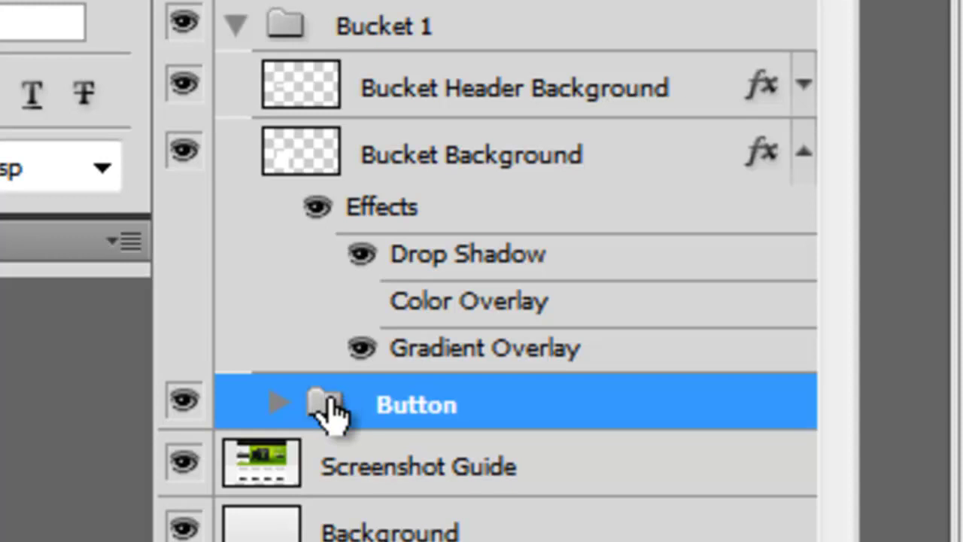
{"action": "left_click_drag", "start_coordinate": [331, 406], "coordinate": [361, 85]}
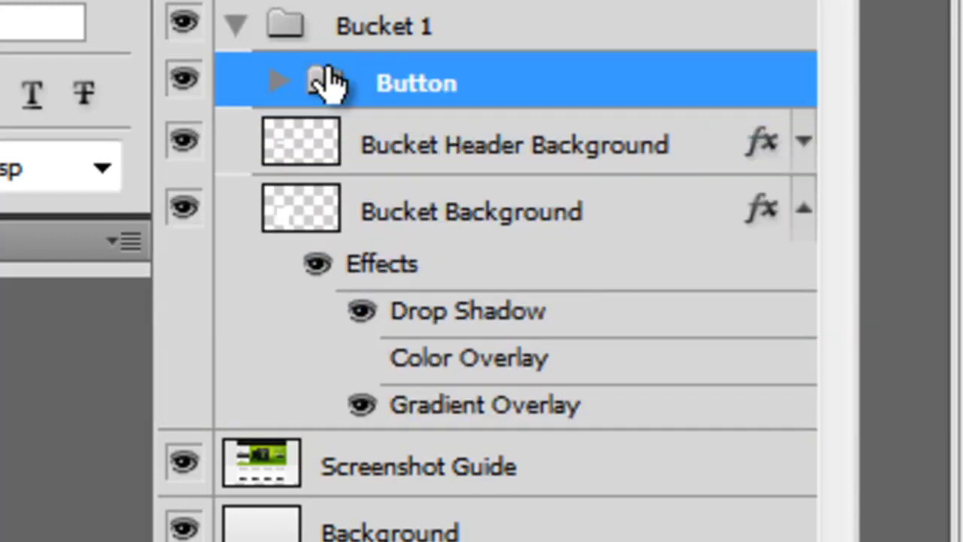
{"action": "left_click", "coordinate": [236, 30]}
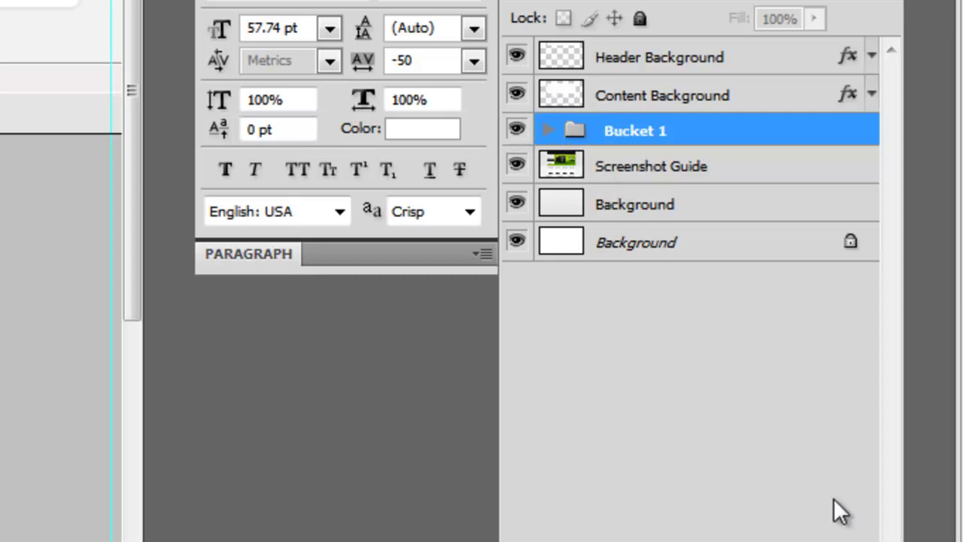
Step: Duplicate the Bucket 1 folder and slide the copied card to the right across the canvas
{"action": "left_click_drag", "start_coordinate": [710, 135], "coordinate": [747, 420]}
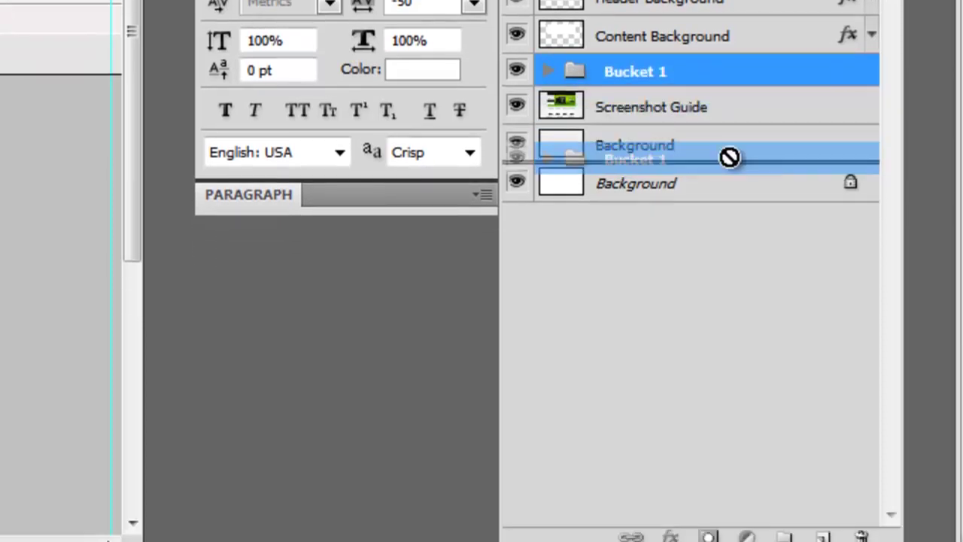
{"action": "left_click_drag", "start_coordinate": [747, 325], "coordinate": [822, 503]}
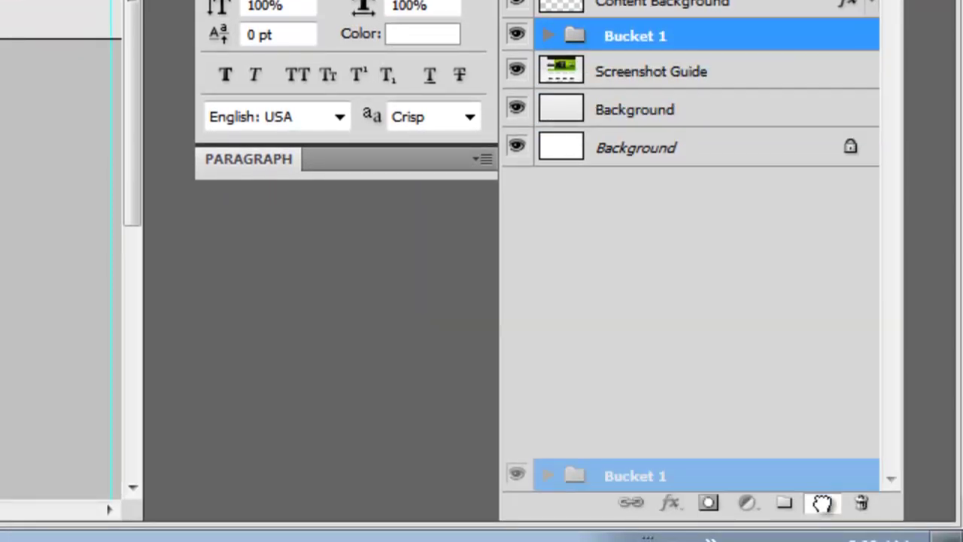
{"action": "mouse_move", "coordinate": [821, 502]}
{"action": "left_mouse_down"}
{"action": "mouse_move", "coordinate": [737, 27]}
{"action": "mouse_move", "coordinate": [796, 291]}
{"action": "mouse_move", "coordinate": [817, 501]}
{"action": "left_mouse_up"}
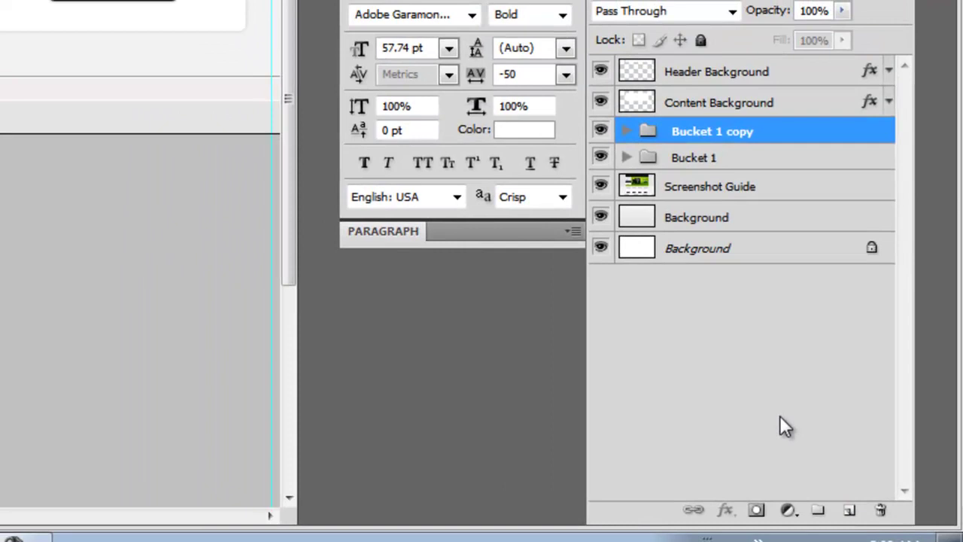
{"action": "key", "text": "ctrl+z"}
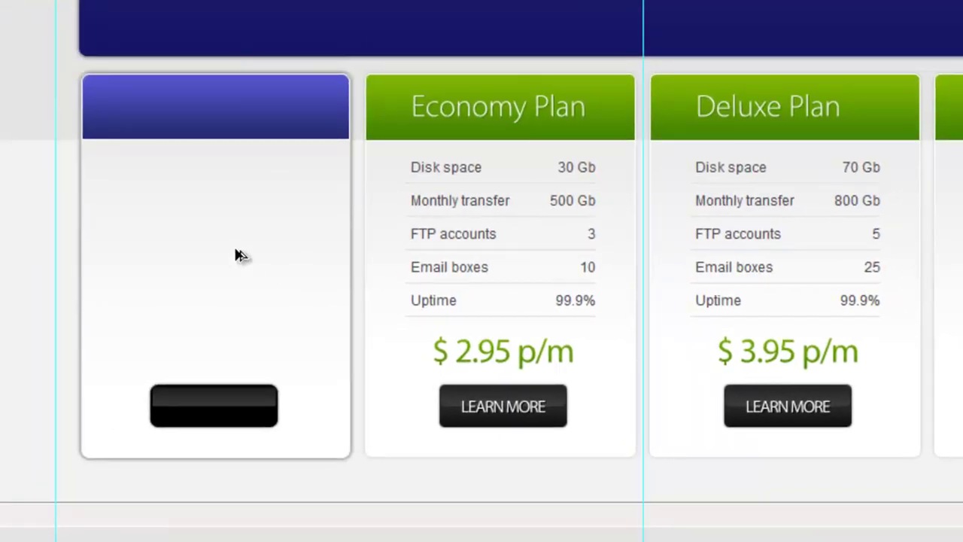
{"action": "left_click_drag", "start_coordinate": [232, 251], "coordinate": [343, 322]}
{"action": "left_click_drag", "start_coordinate": [384, 301], "coordinate": [518, 244]}
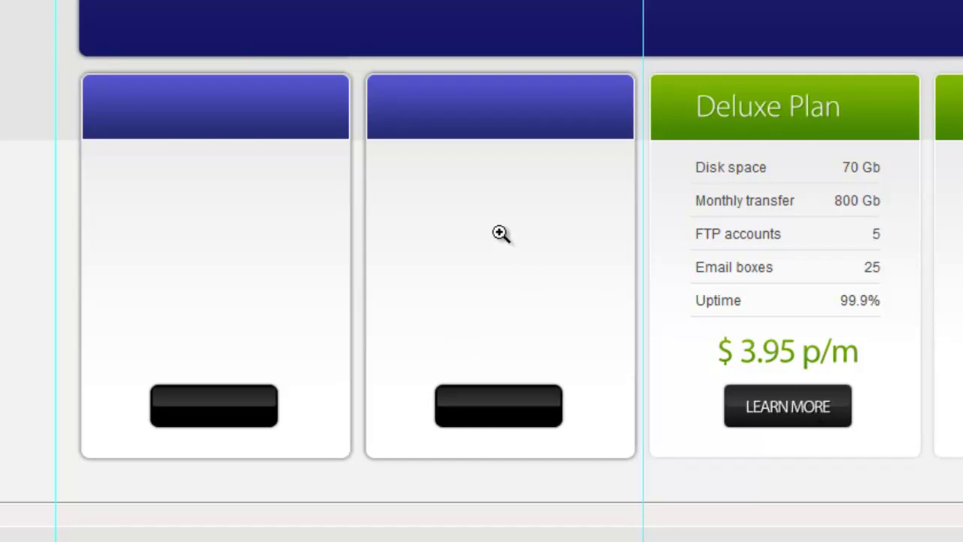
Step: Align a blank column over the Deluxe Plan card and copy another over Unlimited Plan
{"action": "key", "text": "v"}
{"action": "left_click_drag", "start_coordinate": [502, 241], "coordinate": [790, 244]}
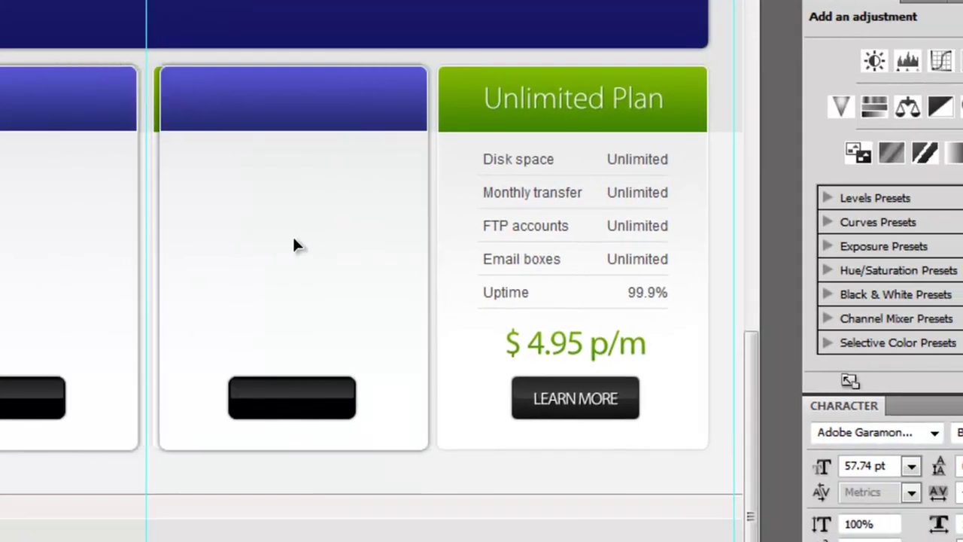
{"action": "left_click_drag", "start_coordinate": [294, 240], "coordinate": [284, 241]}
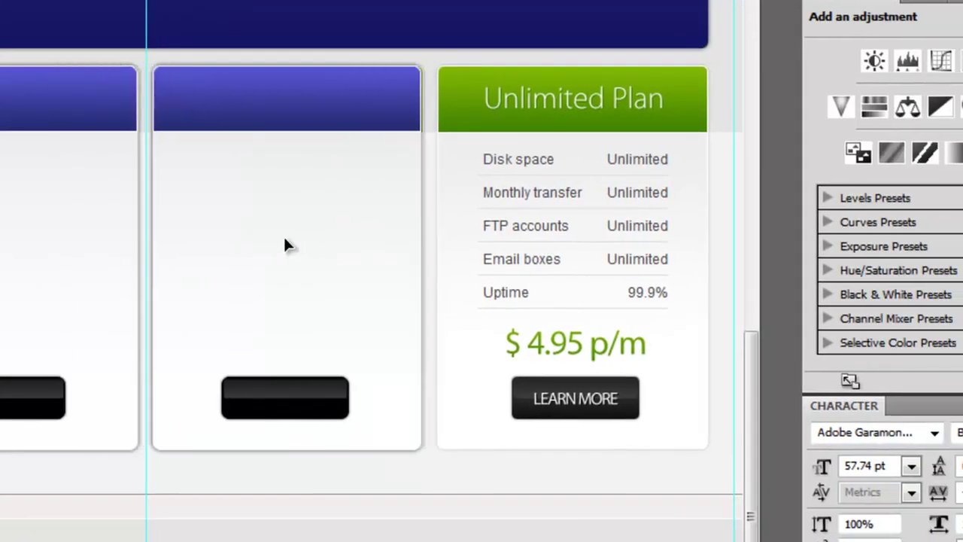
{"action": "key", "text": "Right"}
{"action": "key", "text": "Right"}
{"action": "key", "text": "Right"}
{"action": "key", "text": "z"}
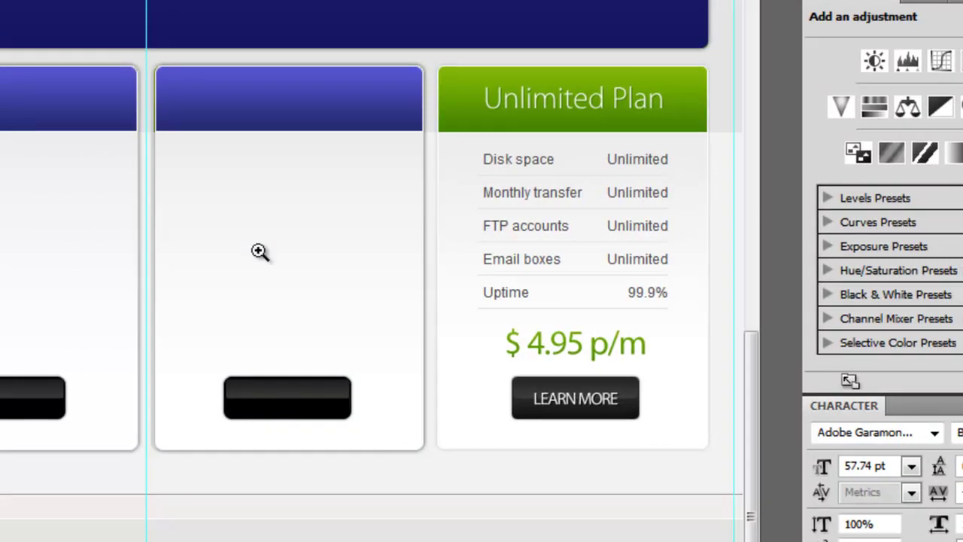
{"action": "key", "text": "v"}
{"action": "left_click_drag", "start_coordinate": [258, 261], "coordinate": [699, 281]}
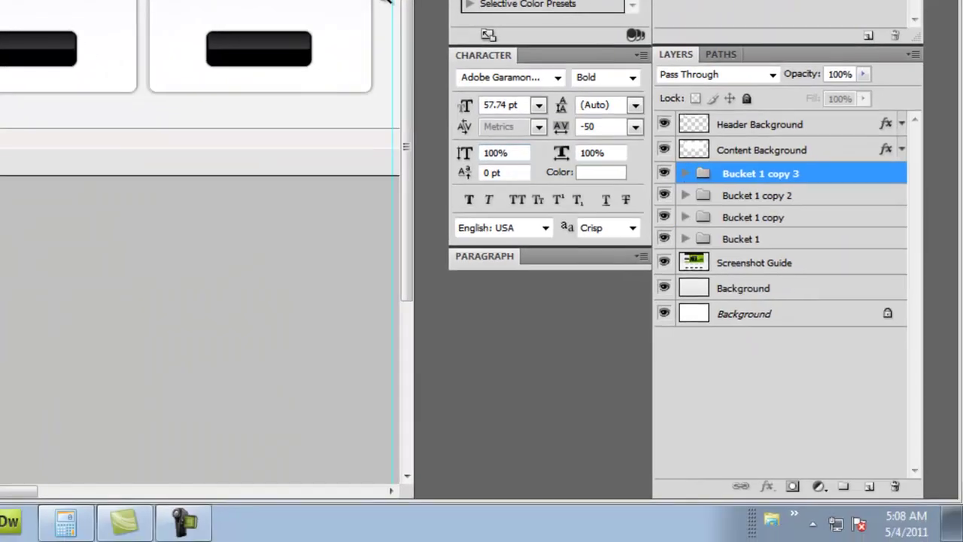
Step: Rename Bucket 1 copy 2 to Bucket 2 and Bucket 1 copy 3 to Bucket 1
{"action": "double_click", "coordinate": [778, 194]}
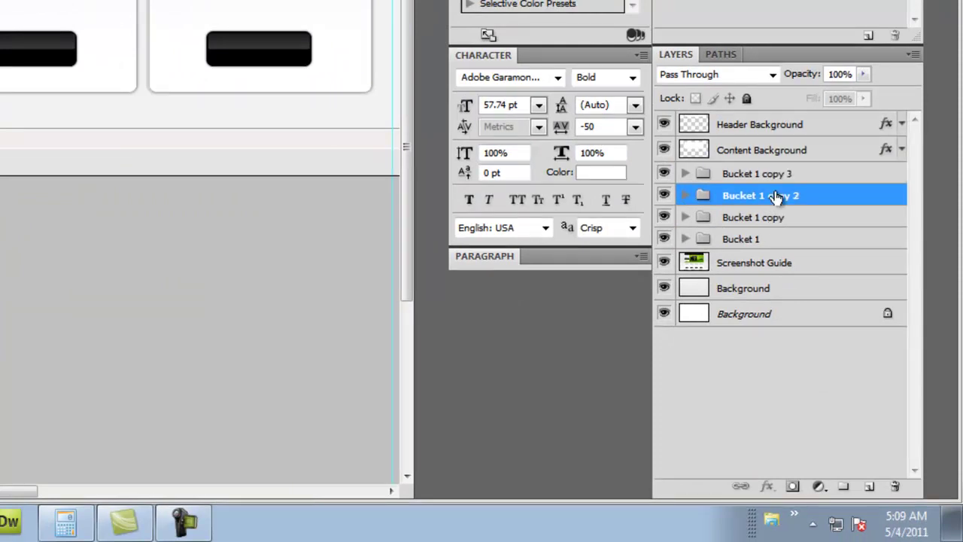
{"action": "left_click_drag", "start_coordinate": [763, 195], "coordinate": [795, 198]}
{"action": "type", "text": "q"}
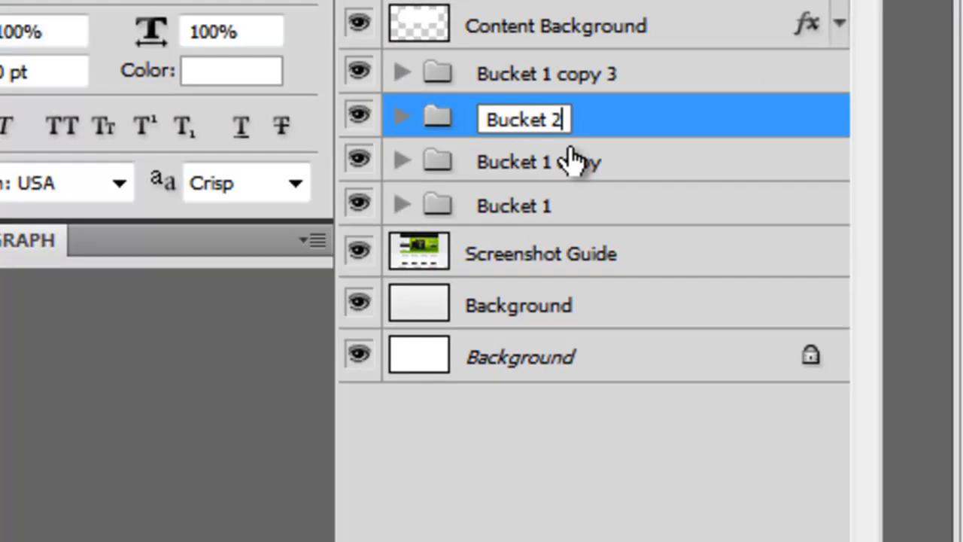
{"action": "left_click", "coordinate": [638, 170]}
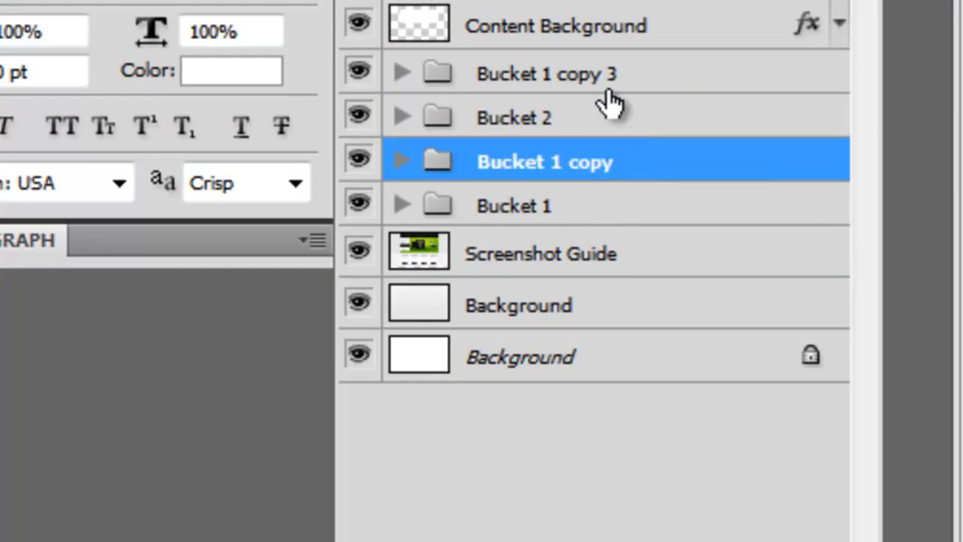
{"action": "double_click", "coordinate": [564, 76]}
{"action": "left_click_drag", "start_coordinate": [558, 75], "coordinate": [731, 64]}
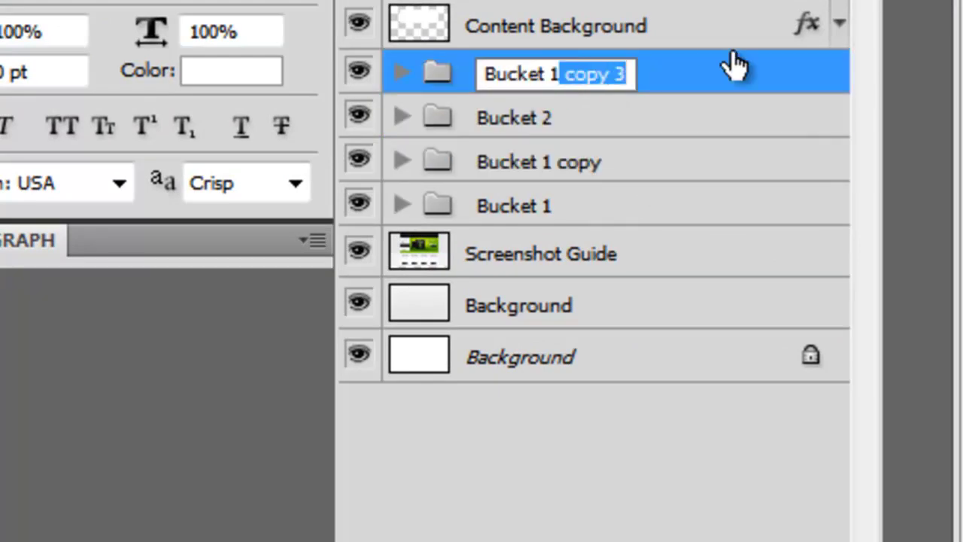
{"action": "key", "text": "BackSpace"}
Step: Rename the remaining copies to Bucket 3 and Bucket 4
{"action": "double_click", "coordinate": [573, 162]}
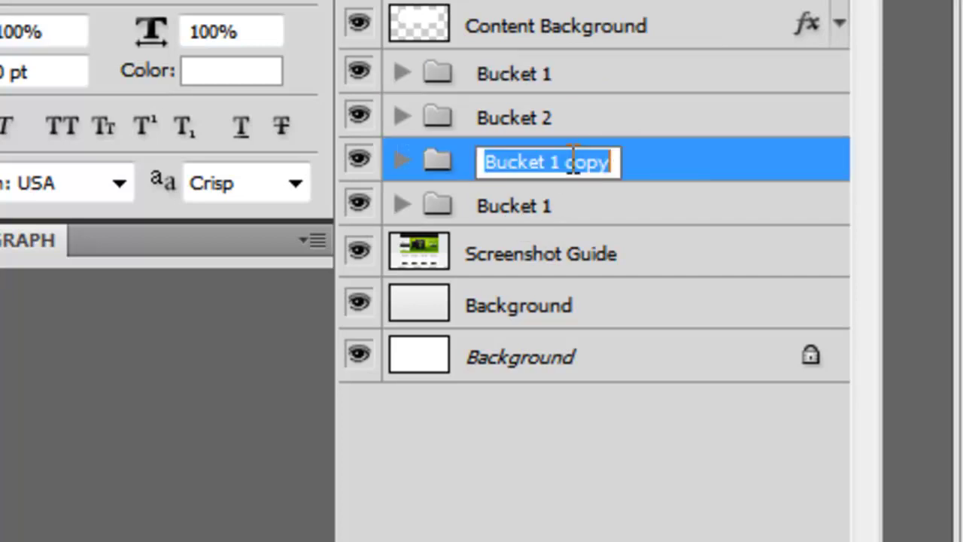
{"action": "left_click_drag", "start_coordinate": [556, 162], "coordinate": [687, 161]}
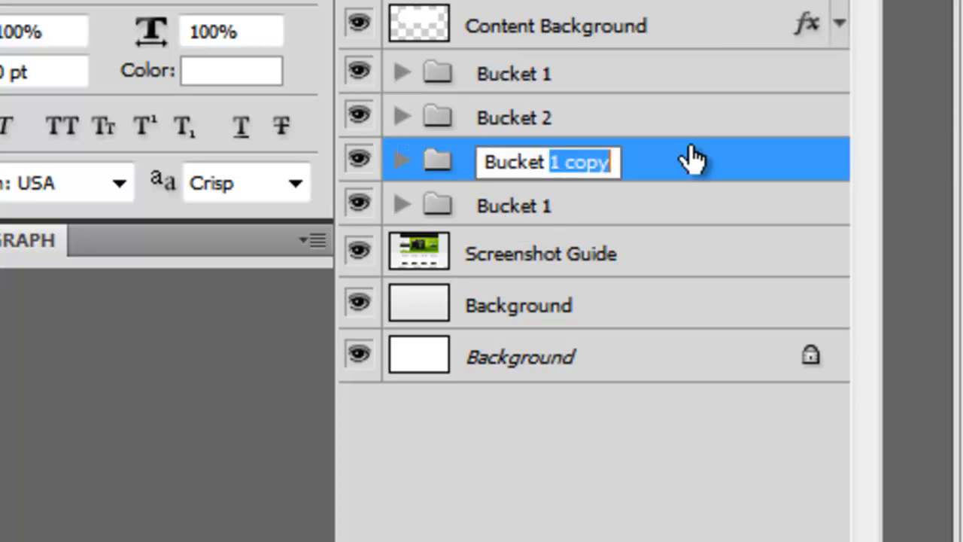
{"action": "type", "text": "3"}
{"action": "key", "text": "Return"}
{"action": "left_click", "coordinate": [534, 211]}
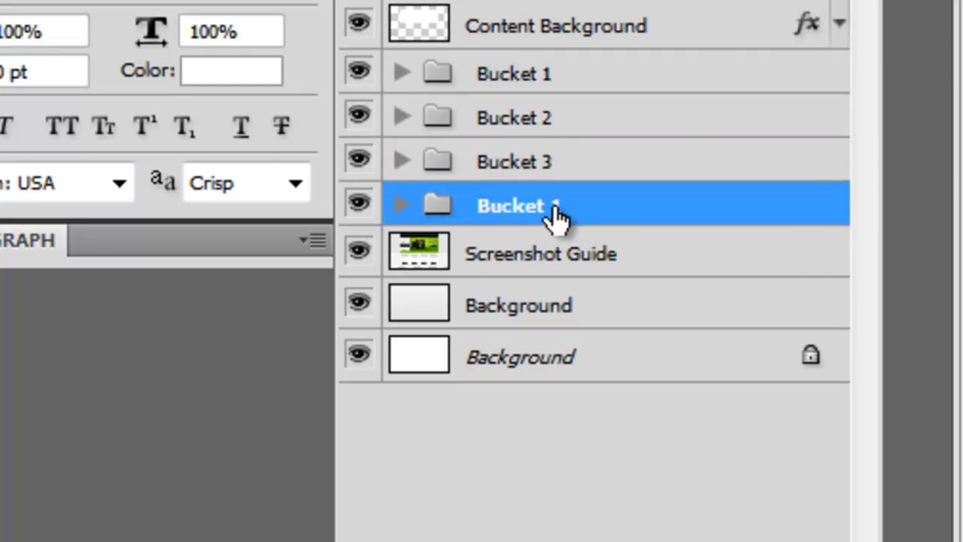
{"action": "type", "text": "4"}
{"action": "key", "text": "Return"}
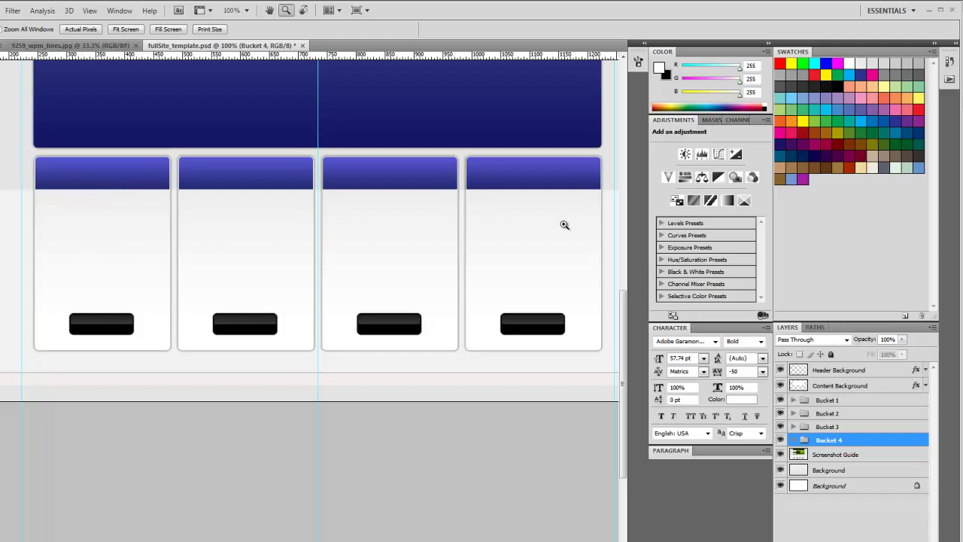
Step: Create a new empty folder named Buckets above the bucket groups
{"action": "left_click", "coordinate": [827, 400]}
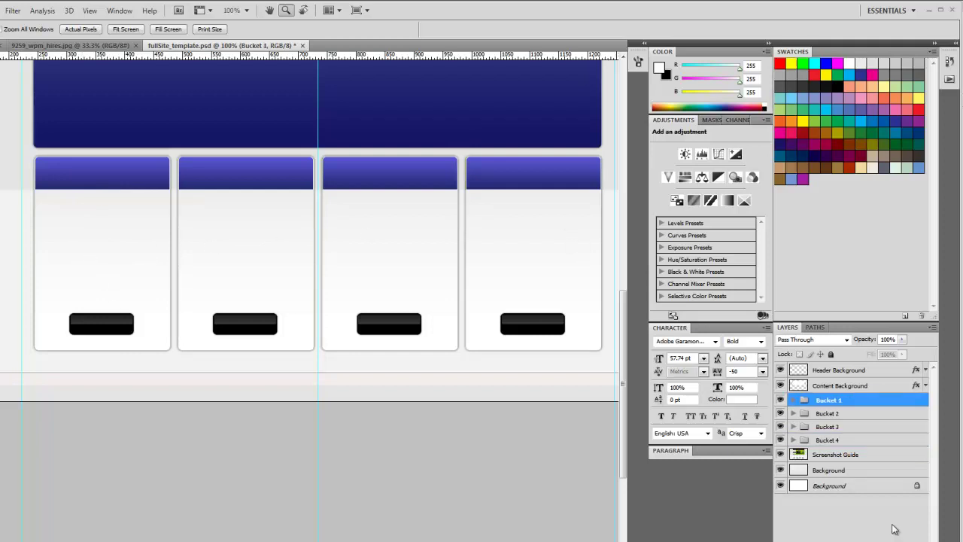
{"action": "left_click", "coordinate": [889, 541]}
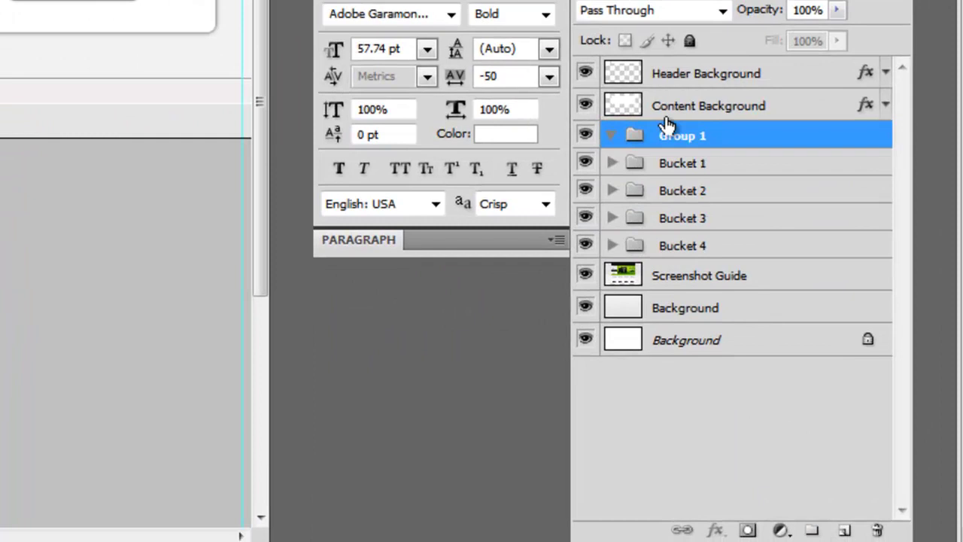
{"action": "double_click", "coordinate": [680, 140]}
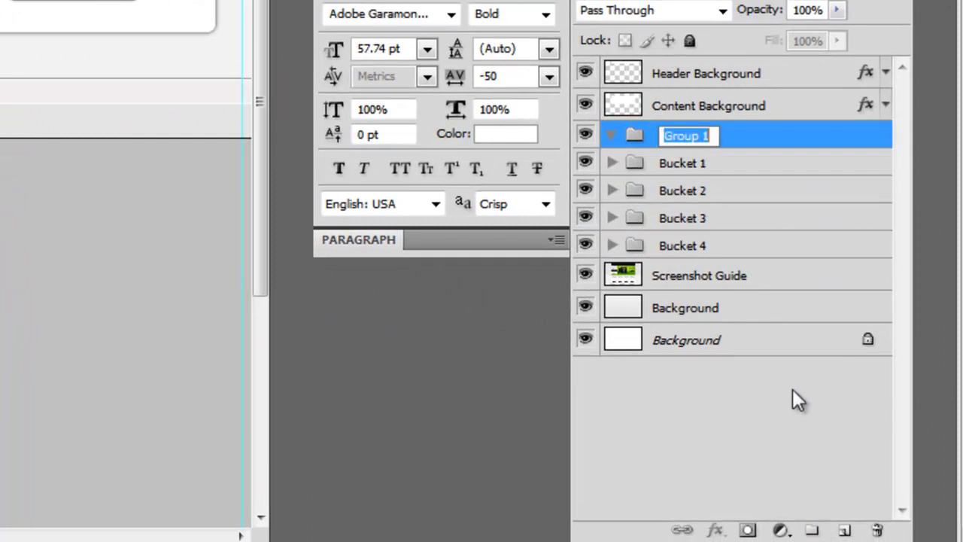
{"action": "type", "text": "Buckets"}
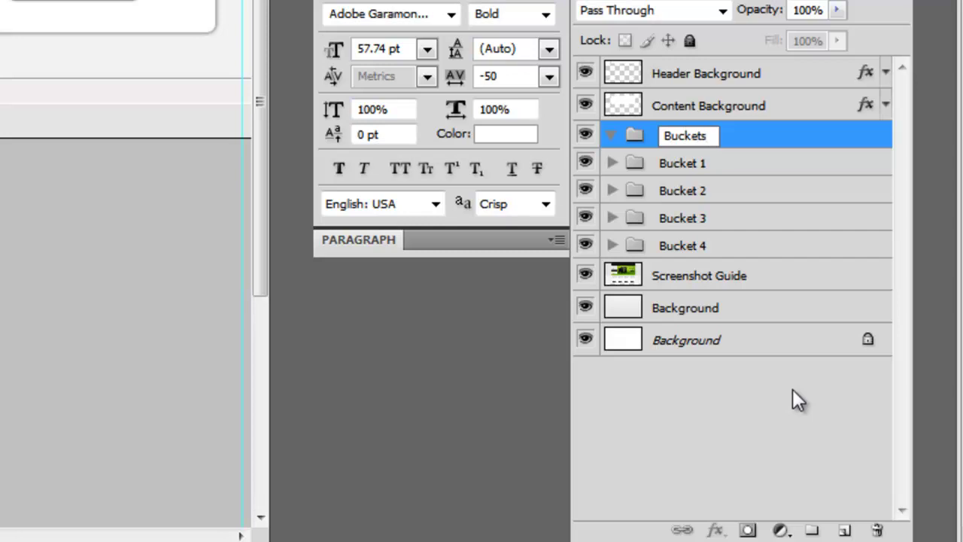
{"action": "key", "text": "Return"}
Step: Move Bucket 1–4 into the collapsed Buckets folder and hide the Screenshot Guide layer
{"action": "left_click", "coordinate": [745, 168]}
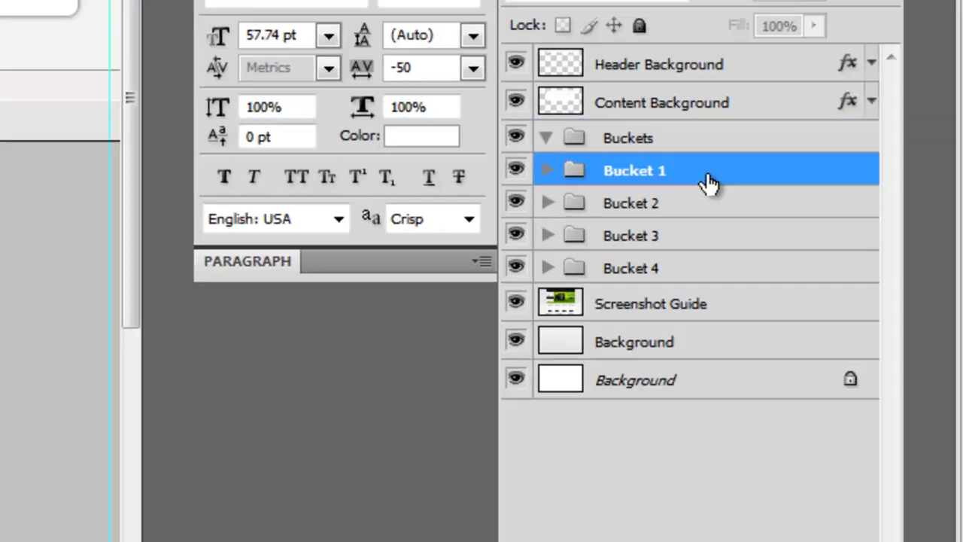
{"action": "left_click", "coordinate": [707, 270], "text": "shift"}
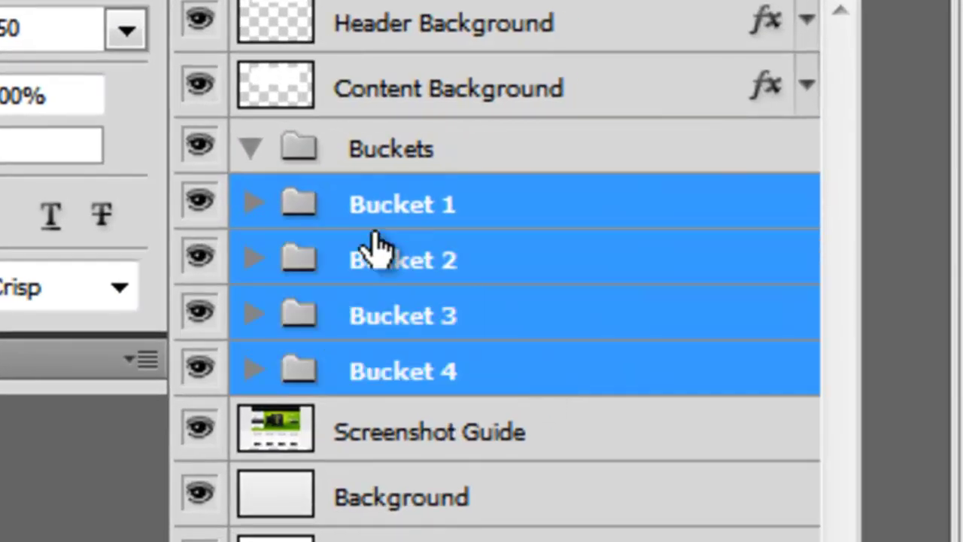
{"action": "left_click_drag", "start_coordinate": [299, 200], "coordinate": [304, 159]}
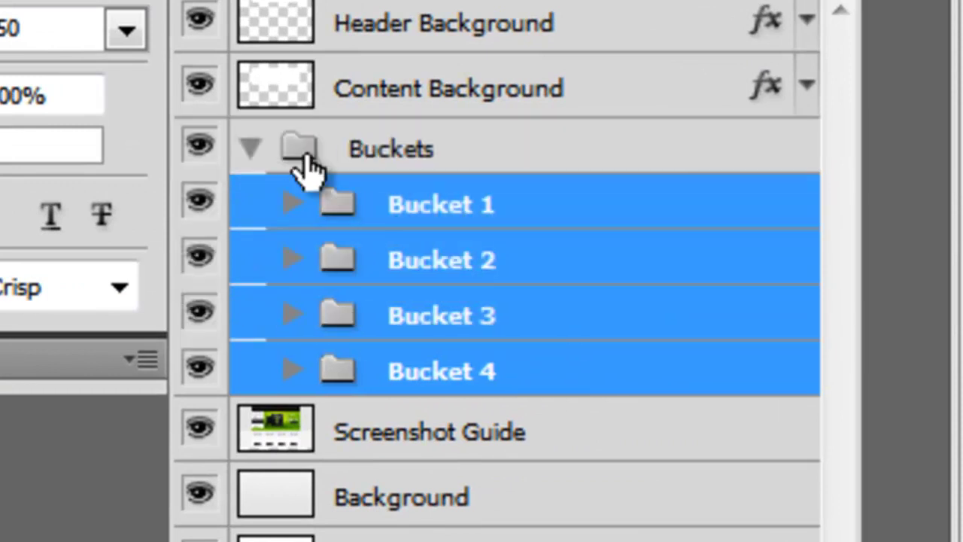
{"action": "left_click", "coordinate": [583, 150]}
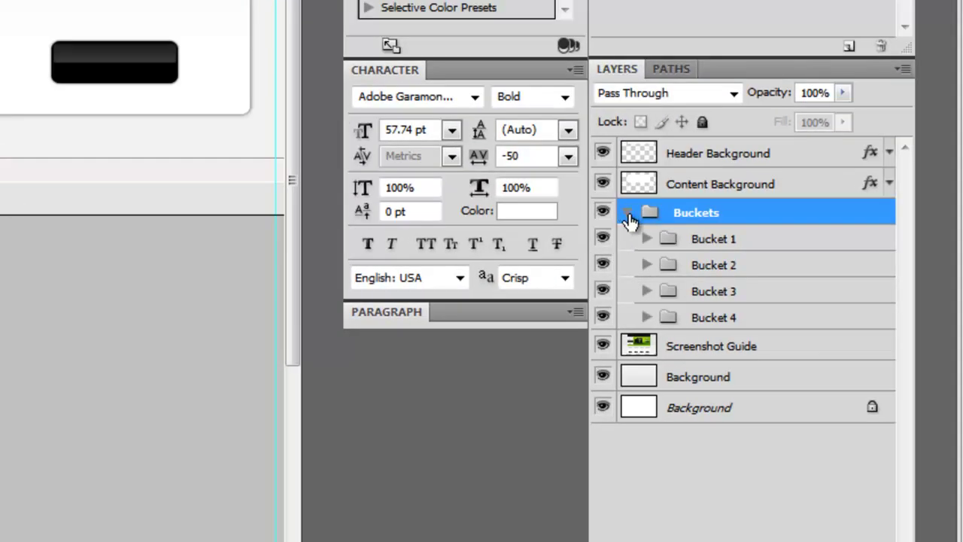
{"action": "left_click", "coordinate": [627, 215]}
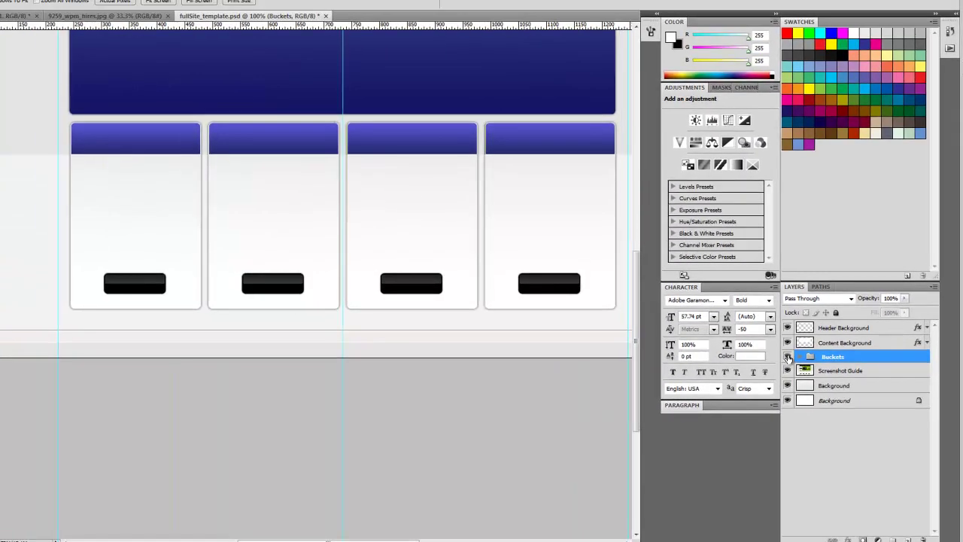
{"action": "left_click", "coordinate": [788, 358]}
{"action": "left_click", "coordinate": [788, 358]}
{"action": "left_click", "coordinate": [788, 370]}
{"action": "key", "text": "ctrl+minus"}
{"action": "key", "text": "ctrl+minus"}
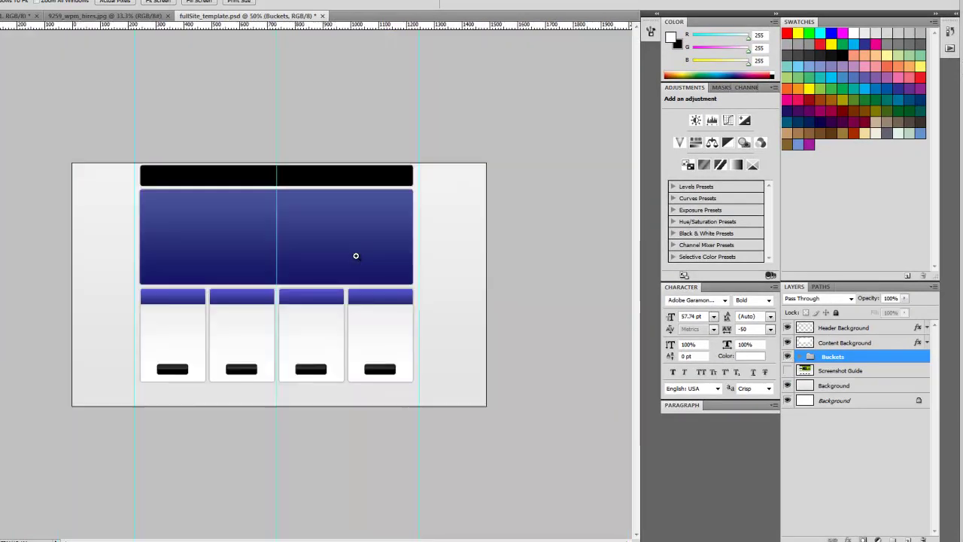